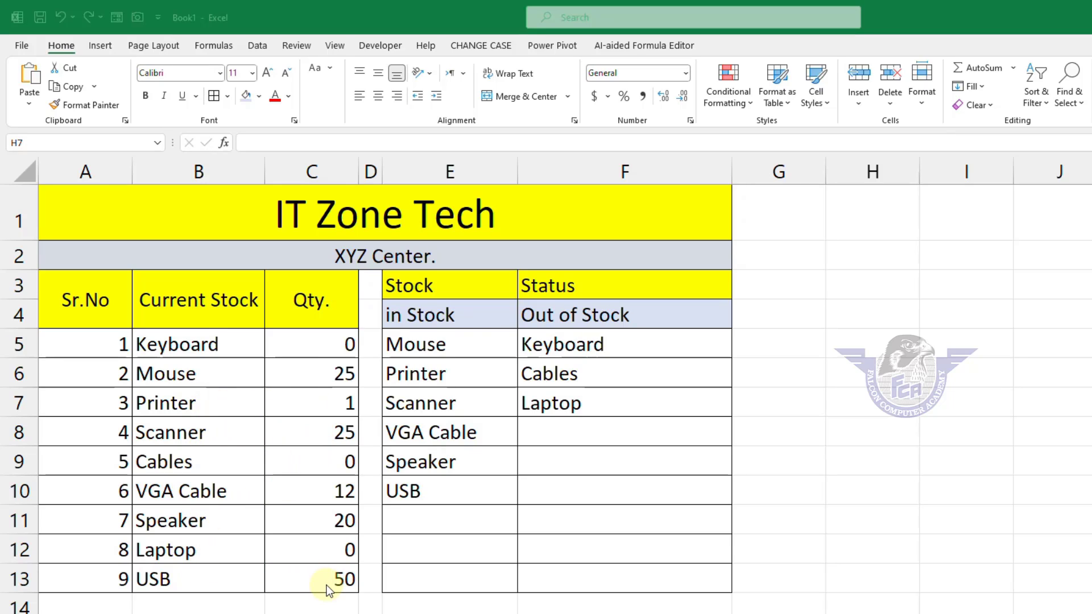
- Set the Laptop quantity in cell C12 to 45
click(328, 549)
key(F2)
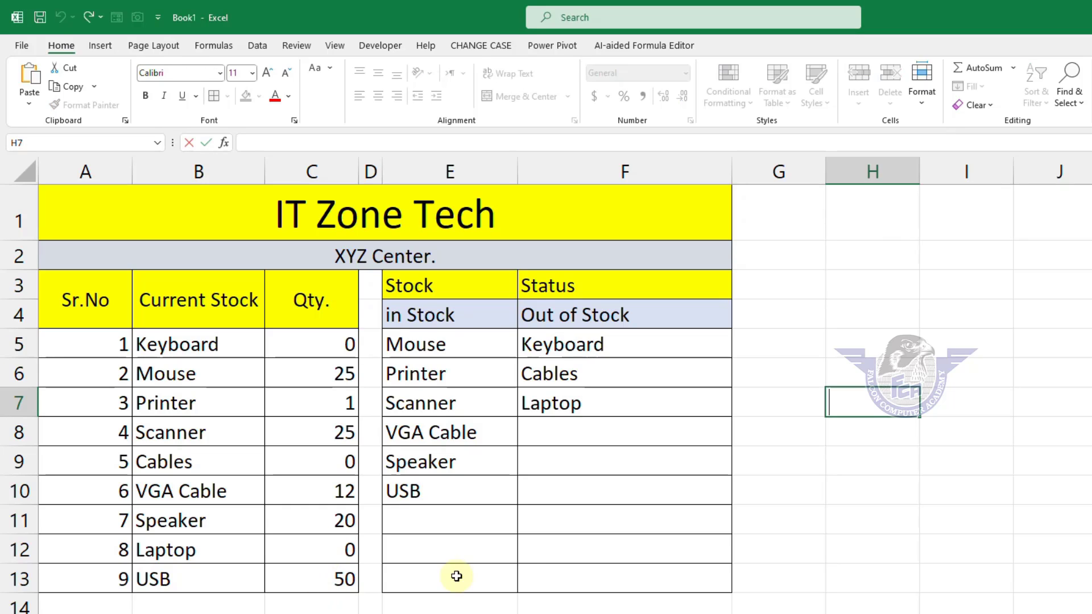
click(313, 550)
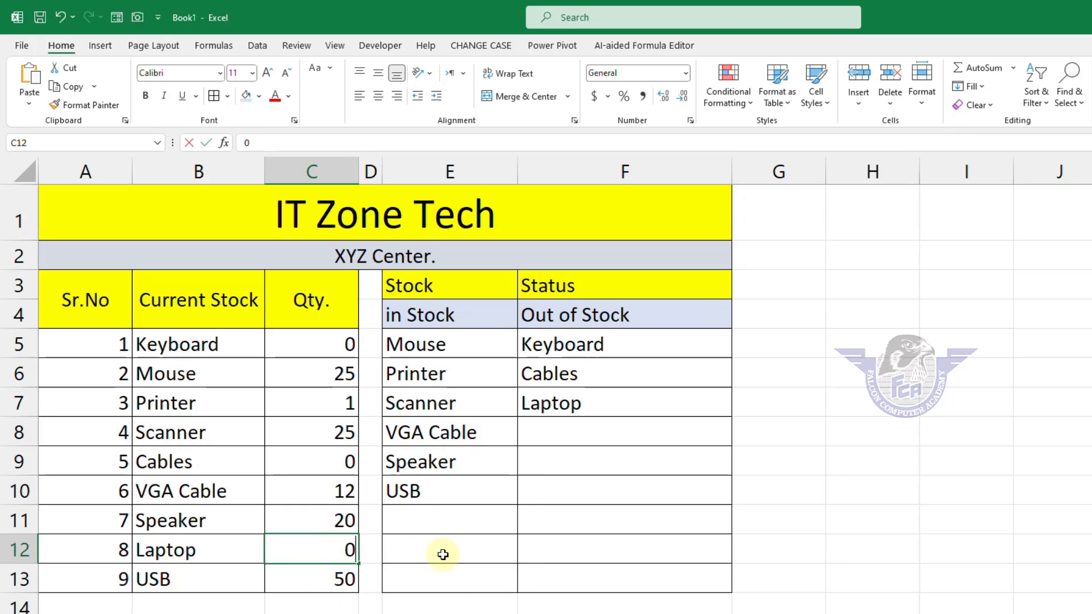
text(45)
key(ctrl+Return)
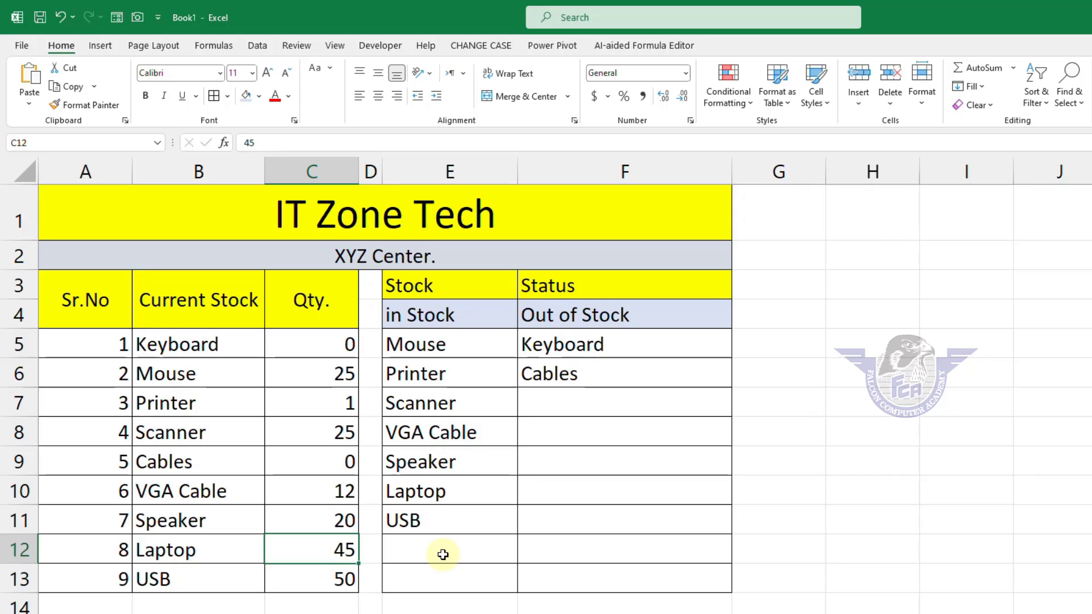
- Set the Keyboard quantity in cell C5 to 12
key(Up)
key(Up)
key(Up)
key(Up)
key(Up)
key(Up)
key(Up)
text(12)
key(ctrl+Return)
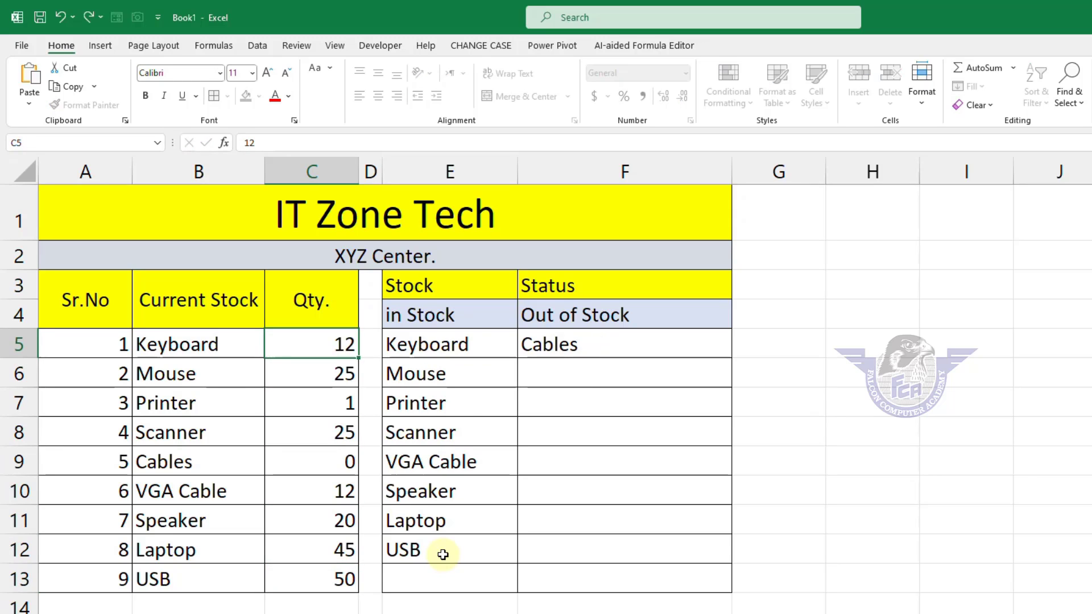
- Set the Cables quantity in cell C9 to 10
key(Down)
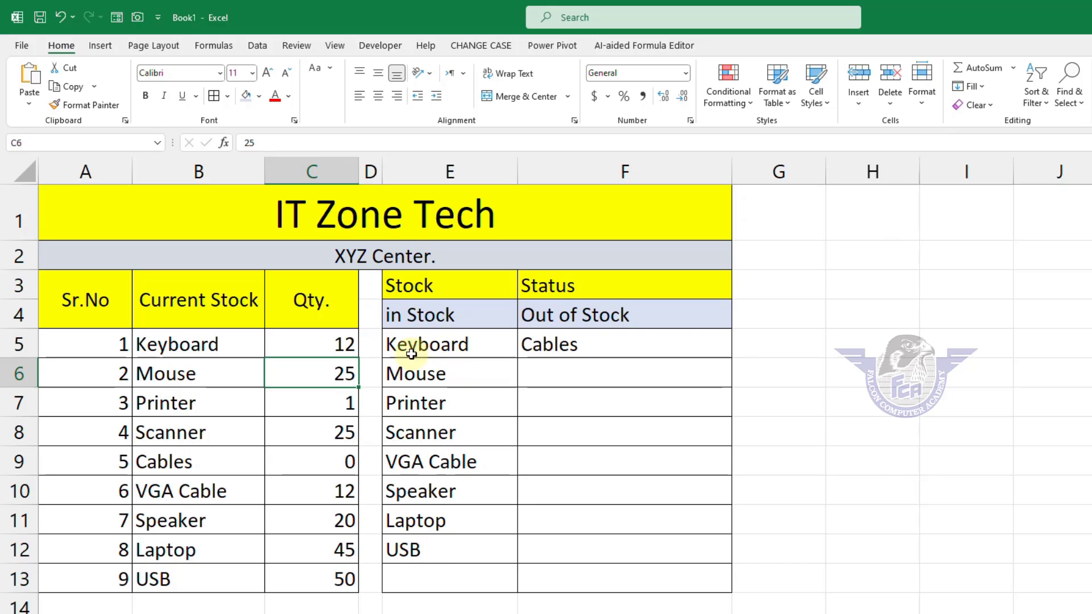
click(345, 460)
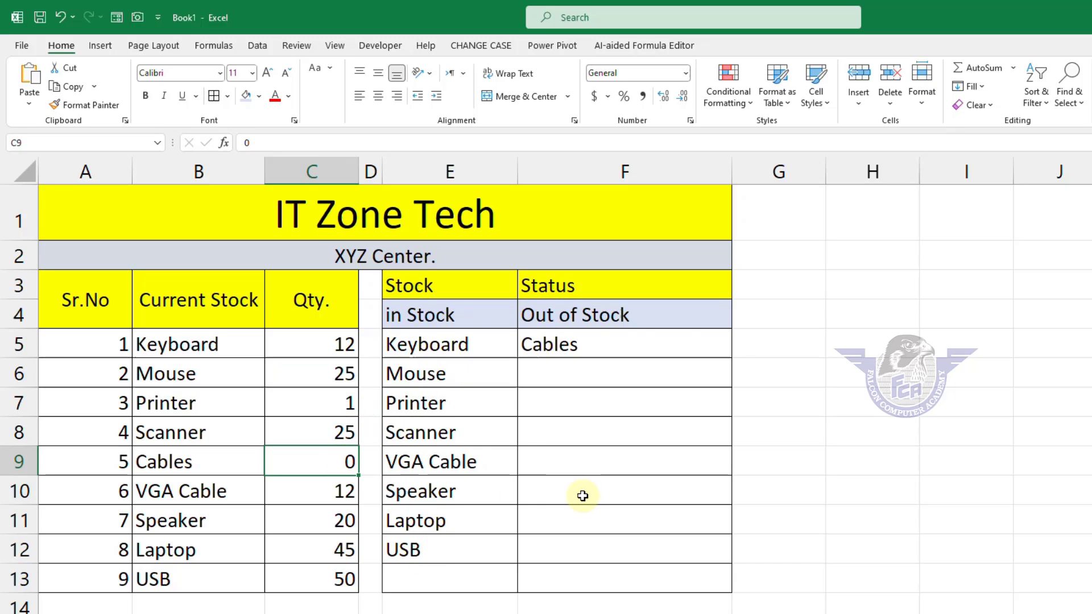
text(10)
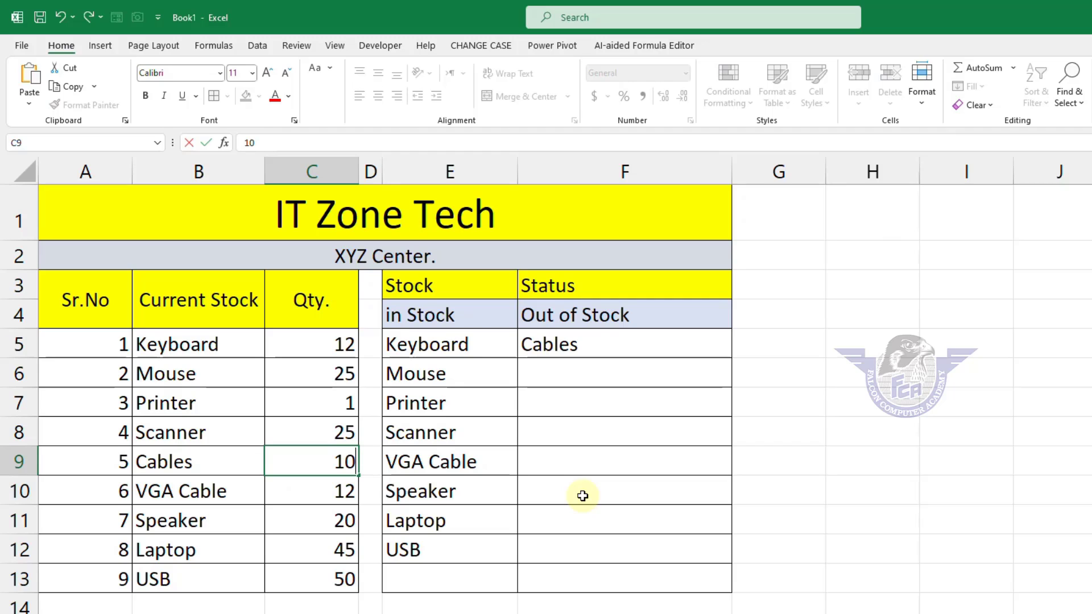
key(Return)
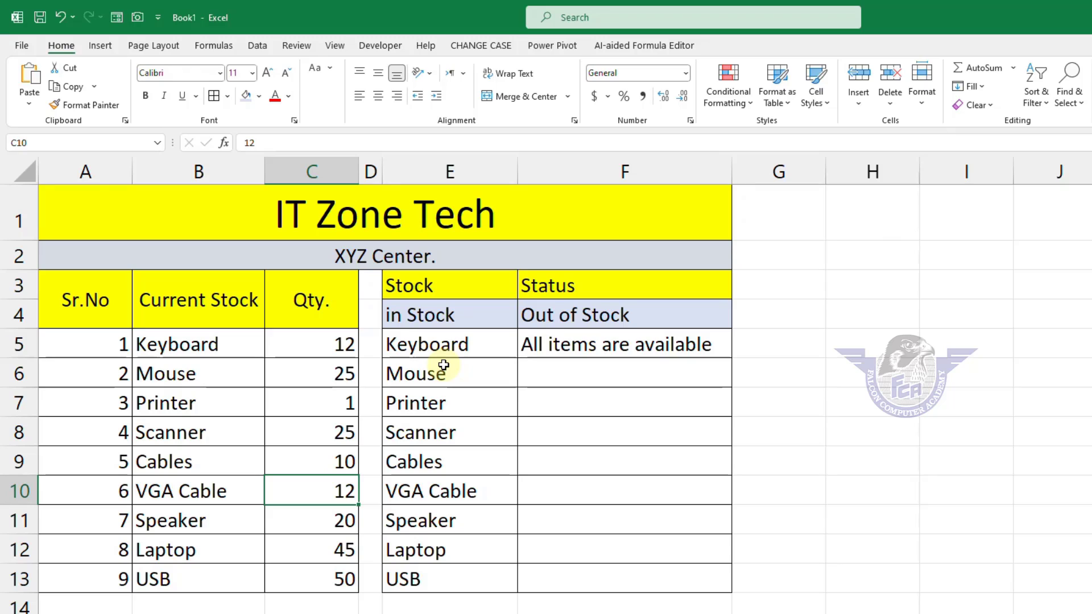
- Set the quantities of Keyboard, Cables and USB to 0 in the Qty. column
click(335, 350)
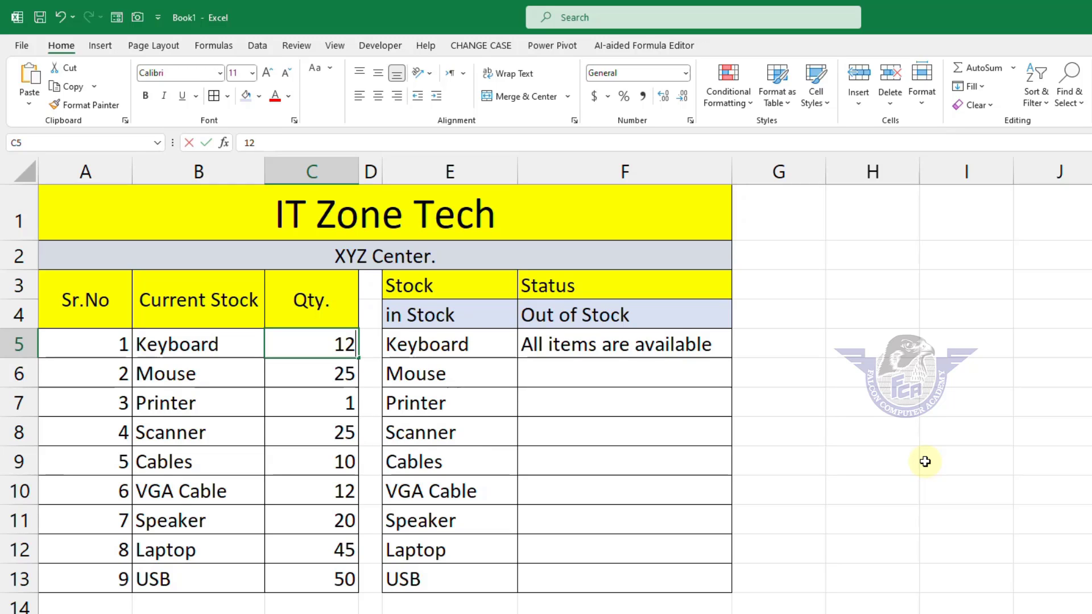
text(0)
key(Return)
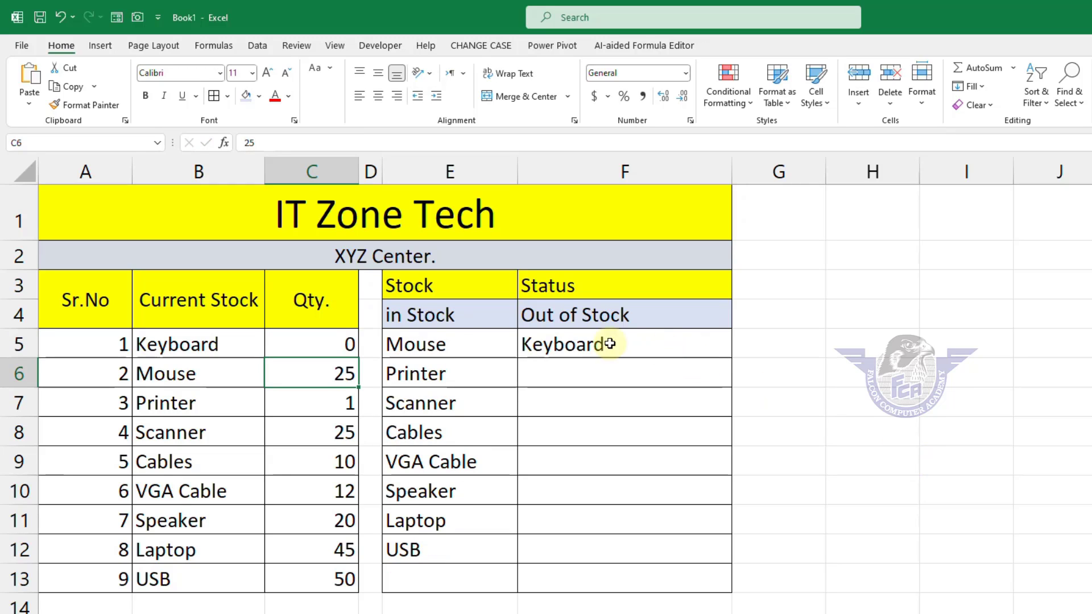
click(312, 462)
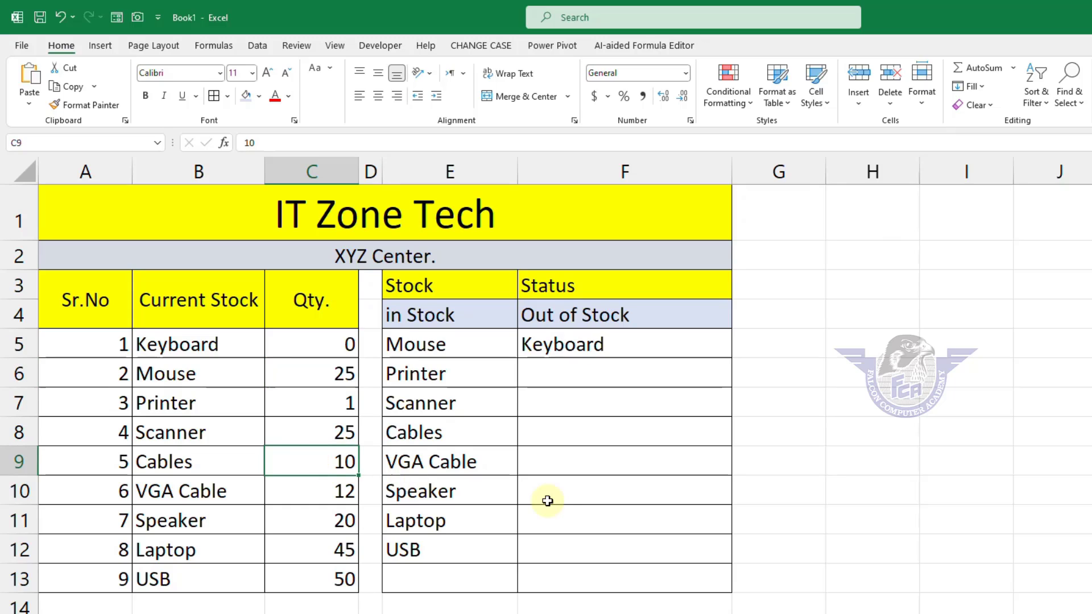
text(0)
key(Return)
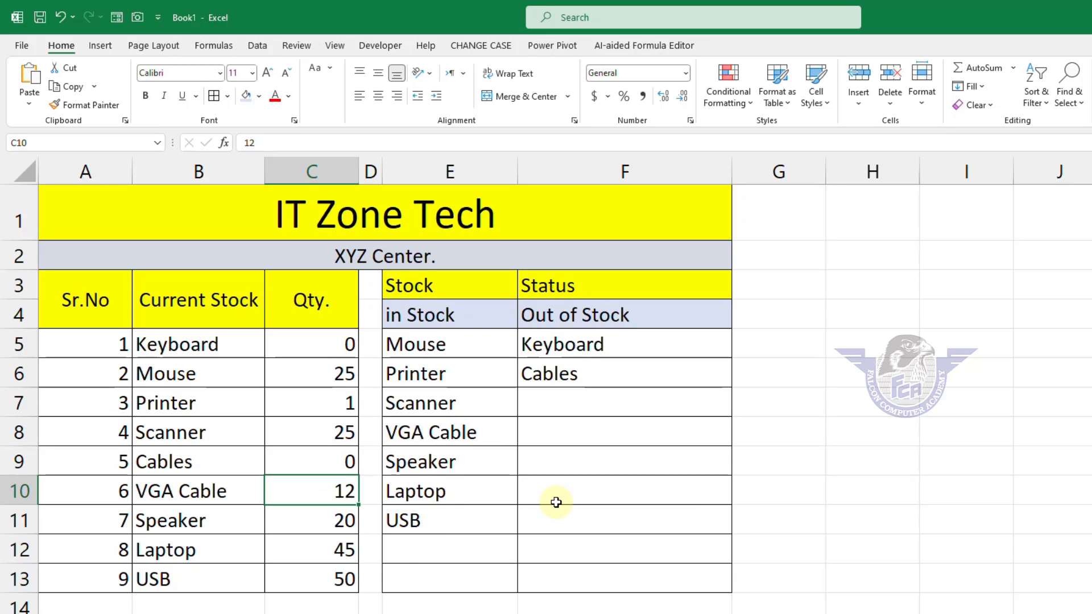
click(305, 582)
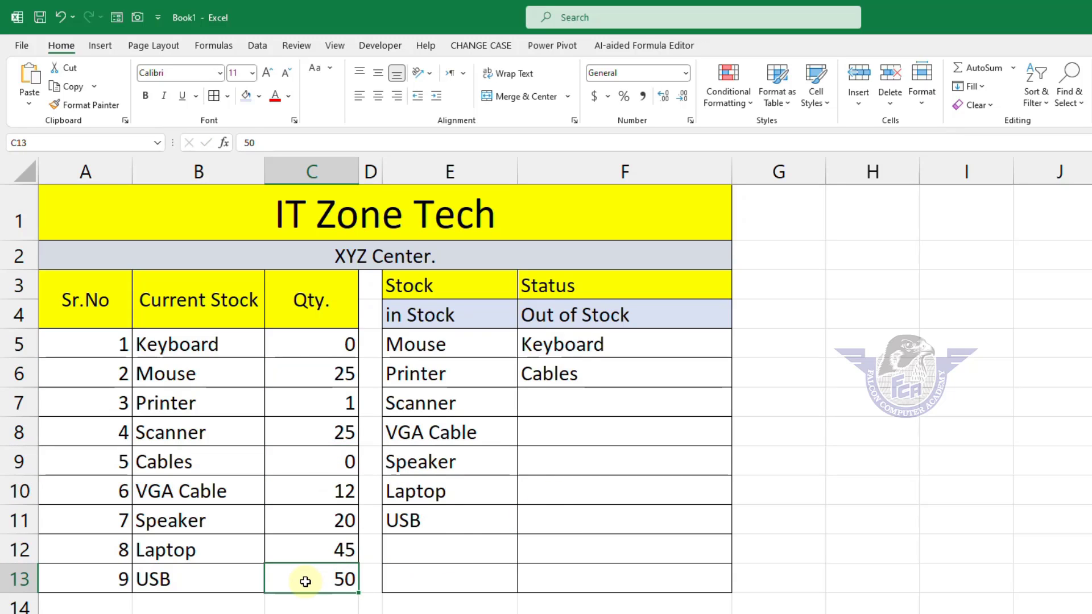
text(0)
key(Return)
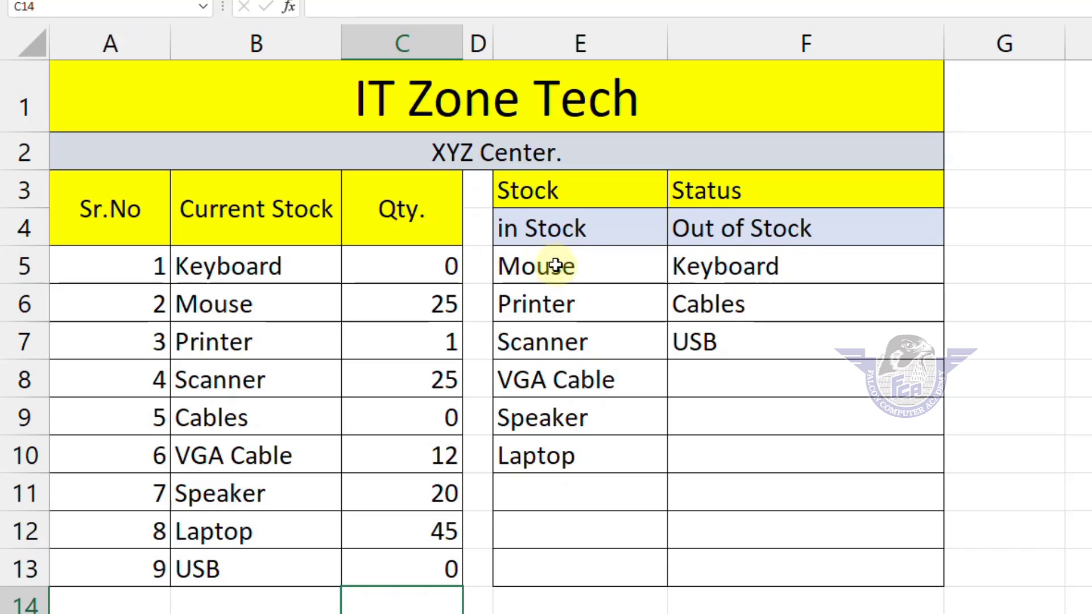
- Clear the in Stock and Out of Stock lists in the range E5:F13
mouse_move(562, 264)
mouse_down()
mouse_move(780, 385)
mouse_move(795, 563)
mouse_up()
key(Delete)
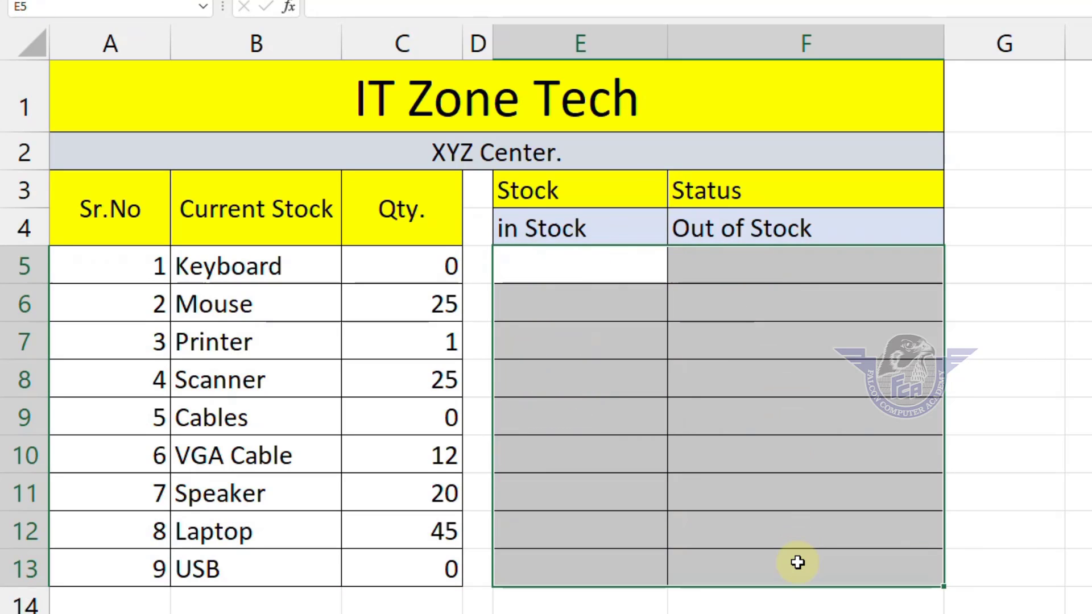
- Set the Keyboard quantity in C5 to 45 and the Printer quantity in C7 to 10
click(427, 281)
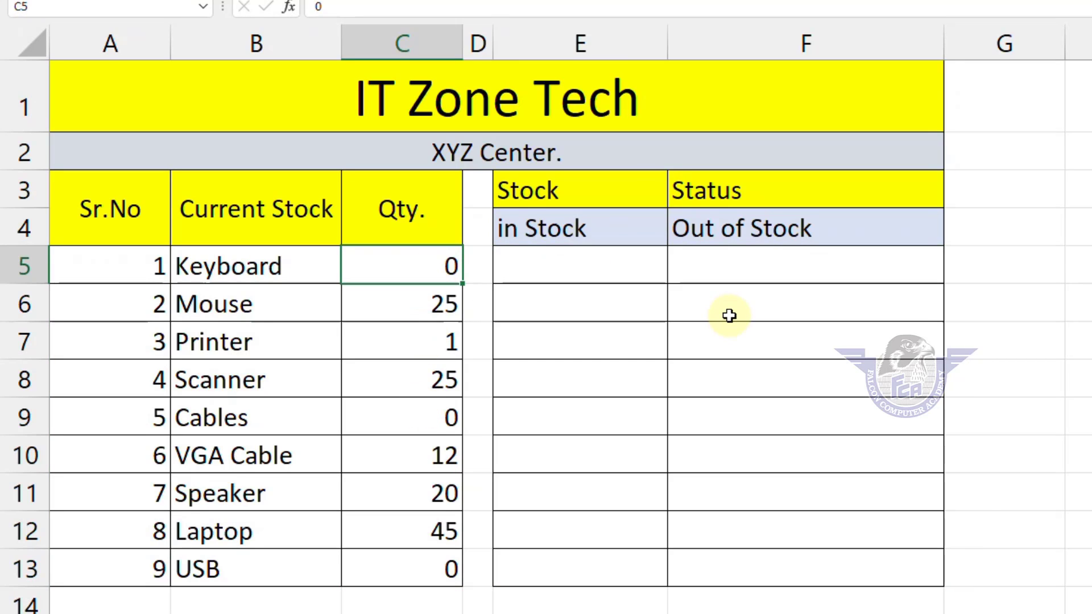
text(45)
key(Return)
key(Return)
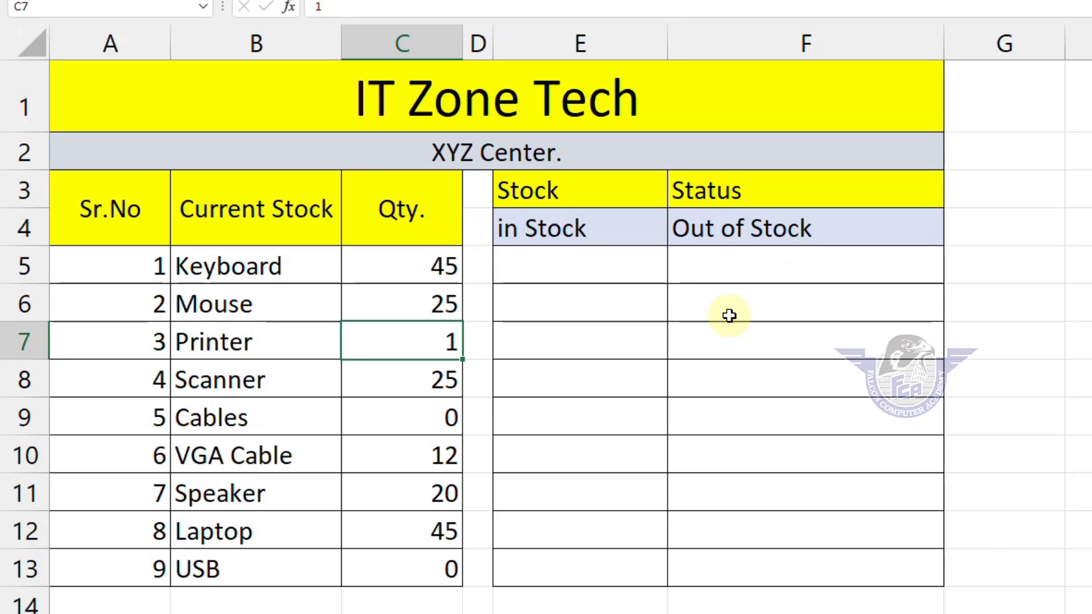
text(10)
key(Return)
- Set the Cables quantity in C9 to 20 and the USB quantity in C13 to 10
key(Return)
text(20)
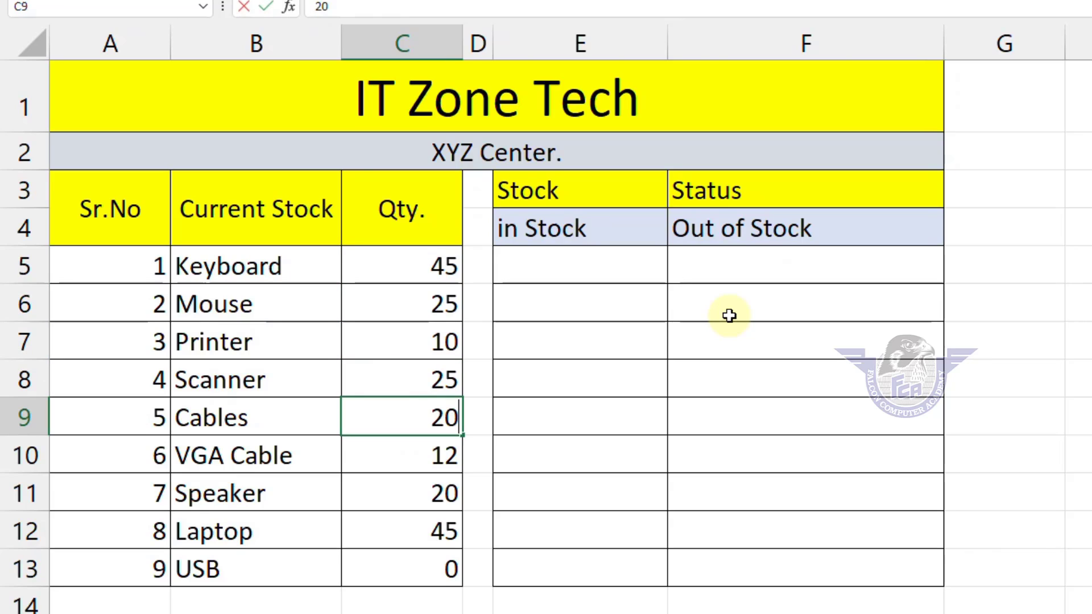
key(Return)
key(Return)
key(Return)
key(Return)
text(10)
key(Return)
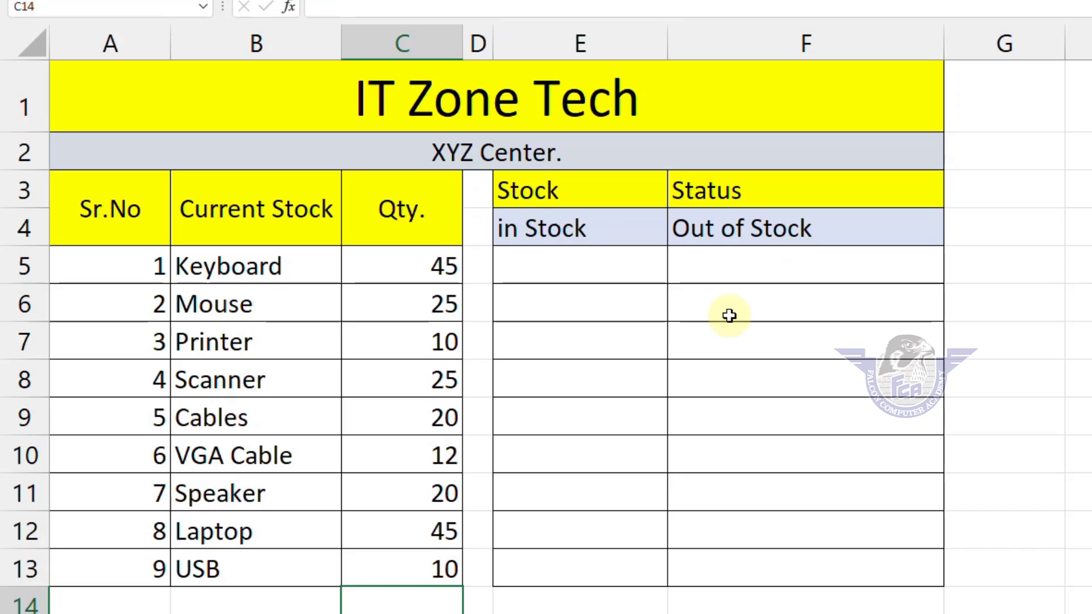
- Enter the formula =FILTER(B5:B13,C5:C13>0) in cell E5 to list the items in stock
click(606, 274)
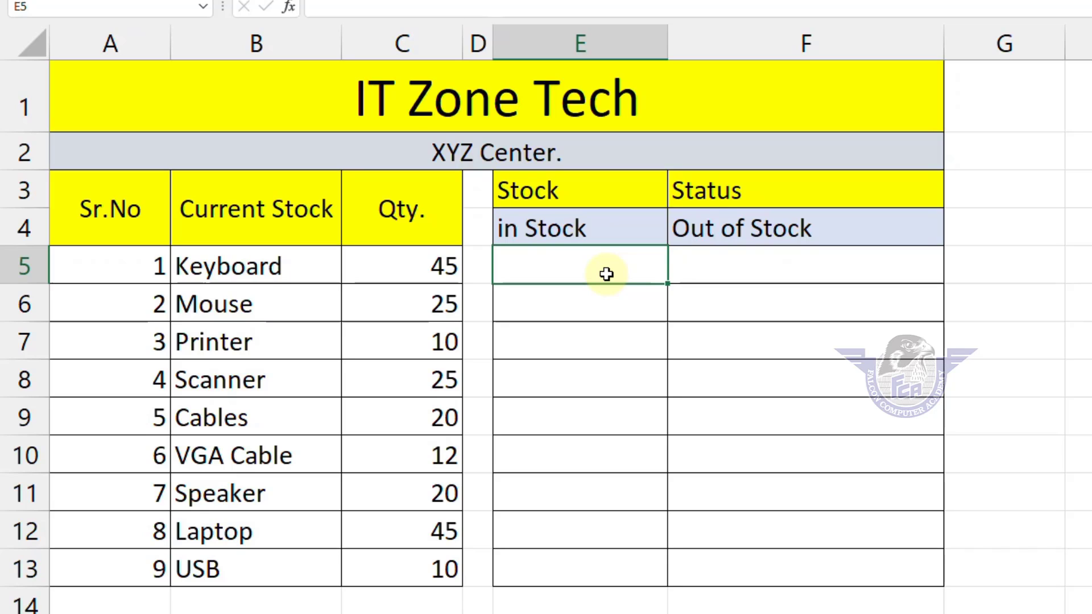
text(=)
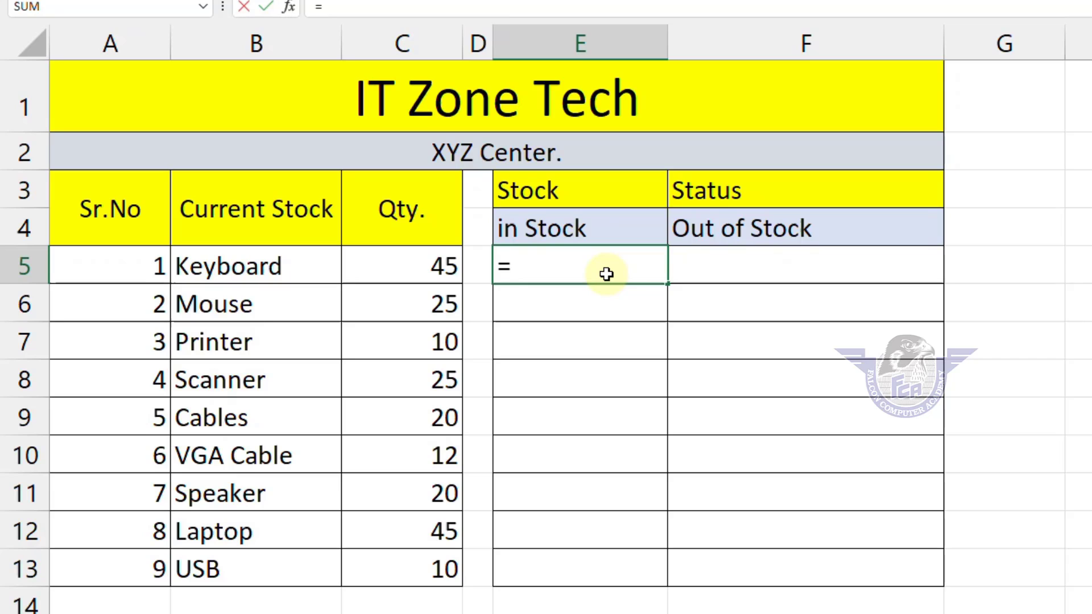
text(filter)
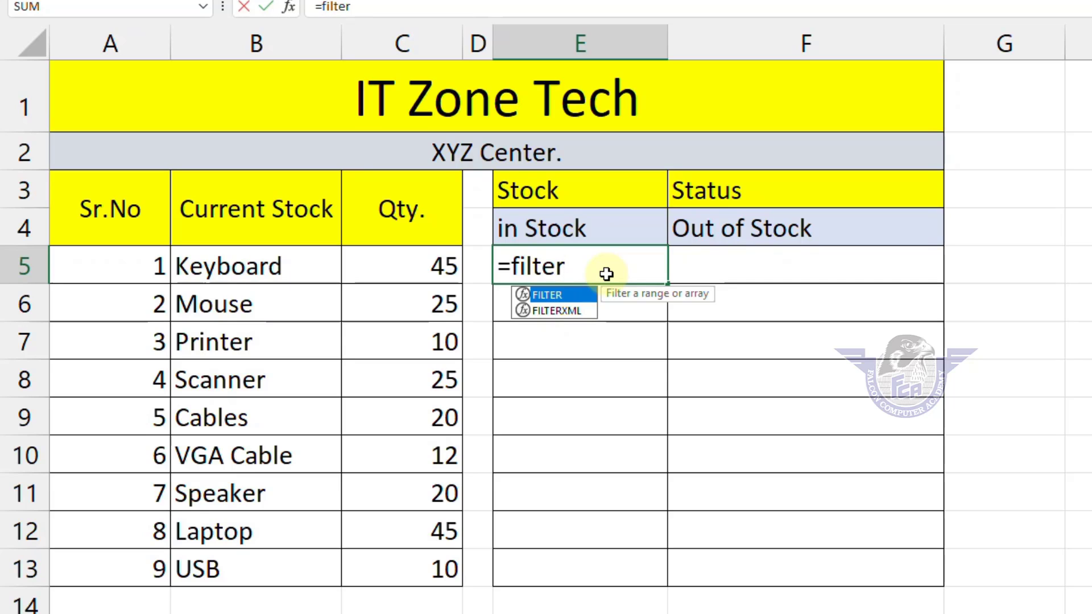
key(Tab)
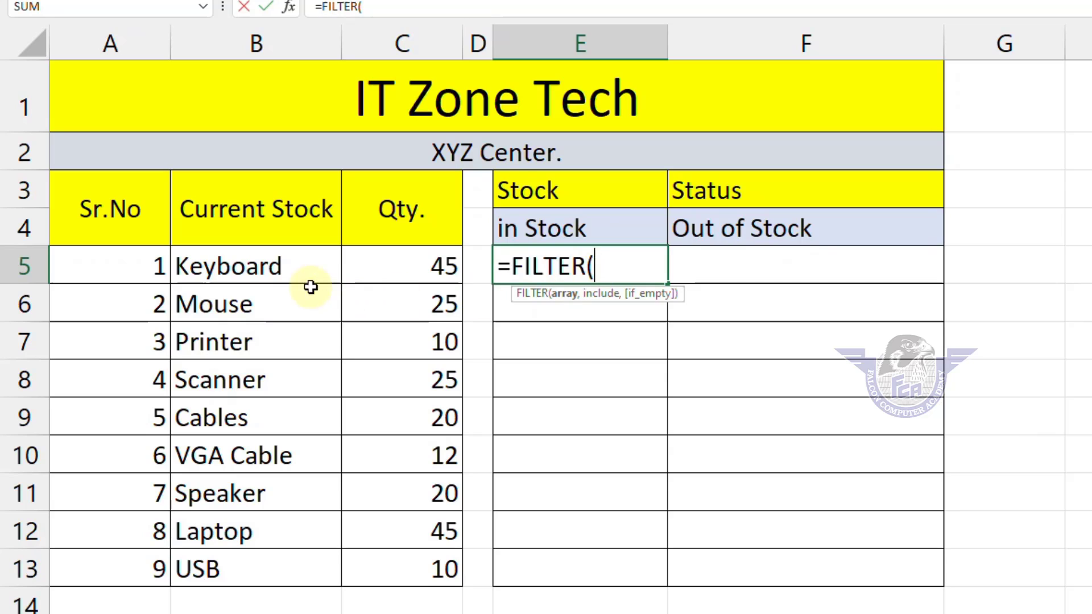
click(274, 268)
drag(277, 330, 281, 560)
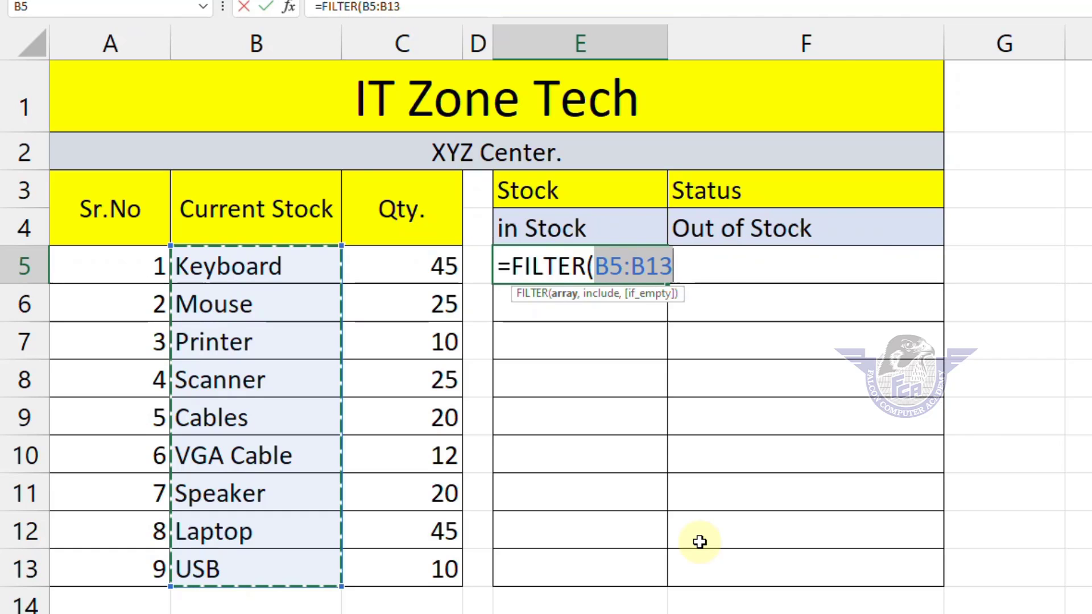
text(,)
drag(428, 283, 441, 568)
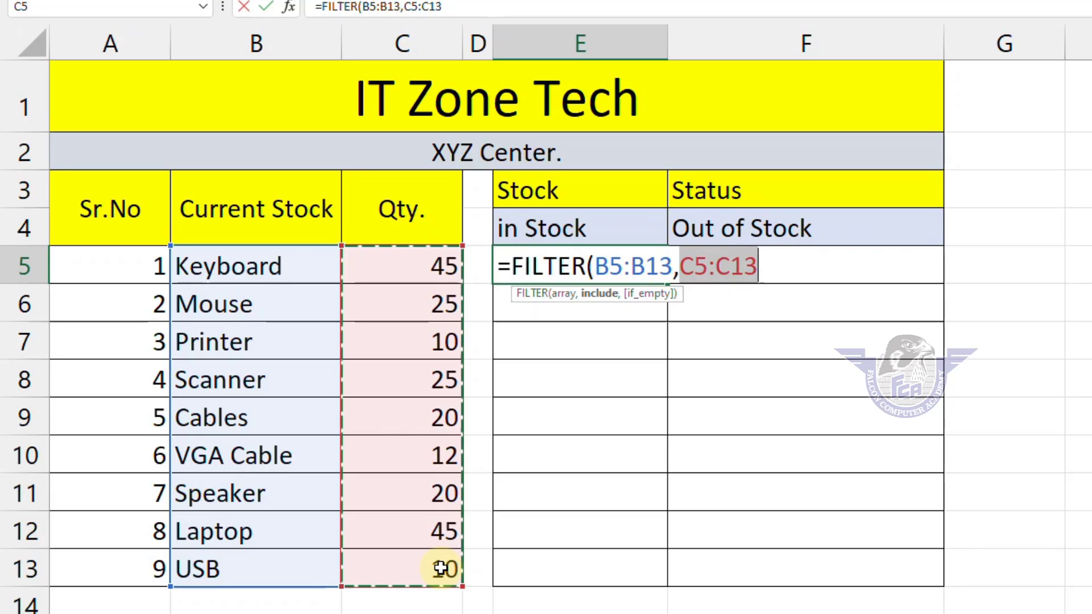
text(<)
key(BackSpace)
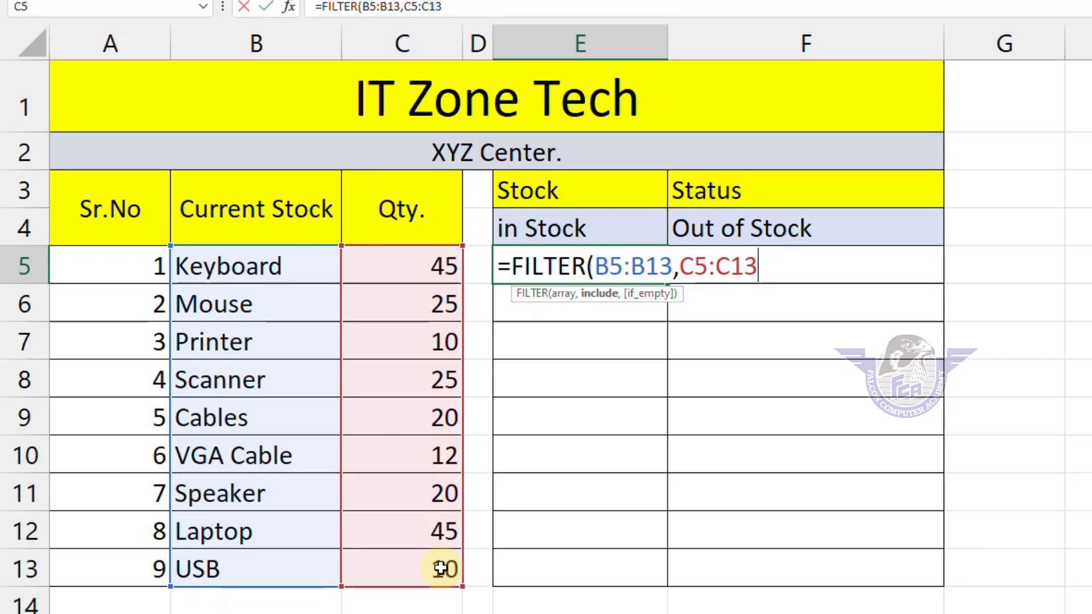
text(>)
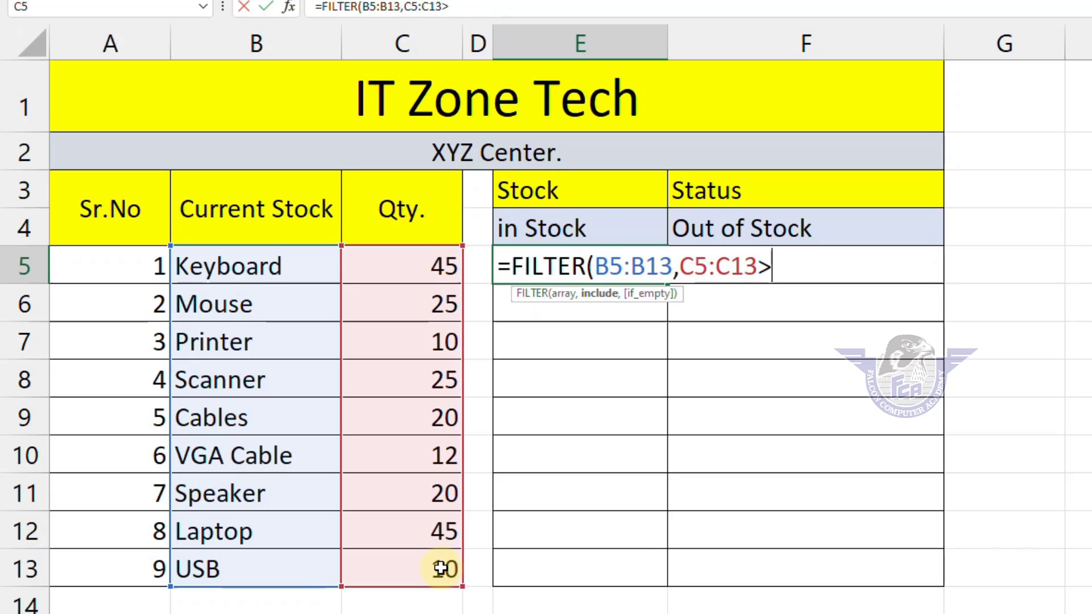
text(0))
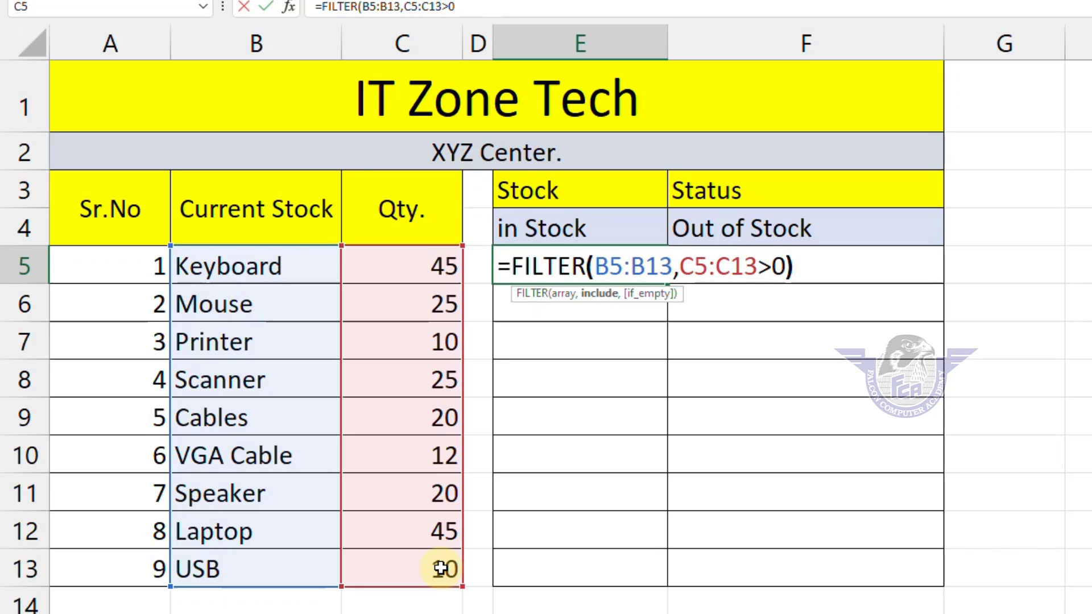
key(Return)
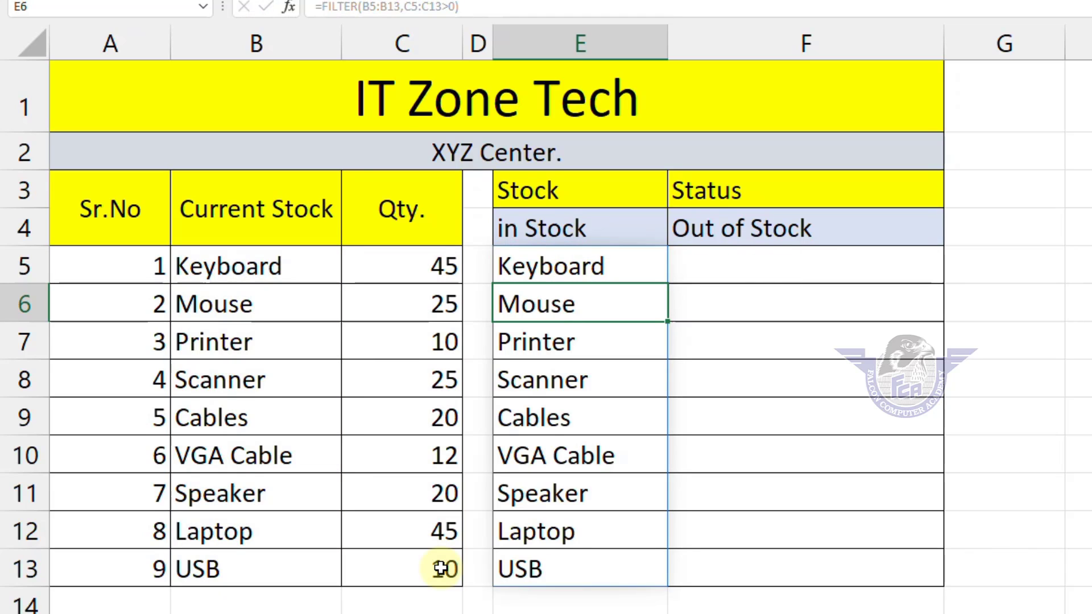
- Enter the formula =FILTER(B5:B13,C5:C13<=0) in cell F5 to list the items out of stock
click(750, 255)
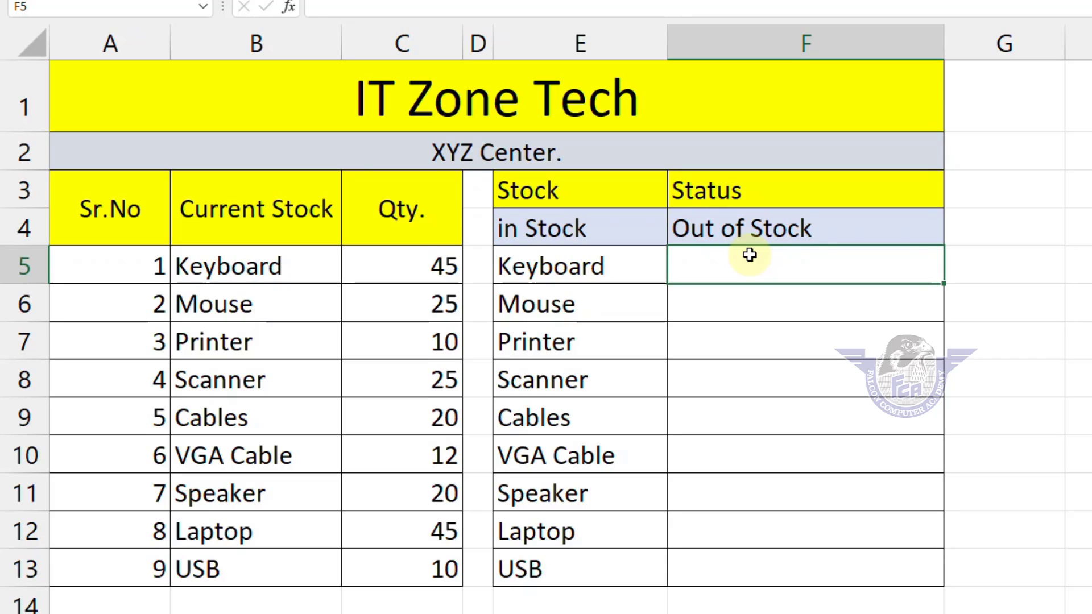
text(=)
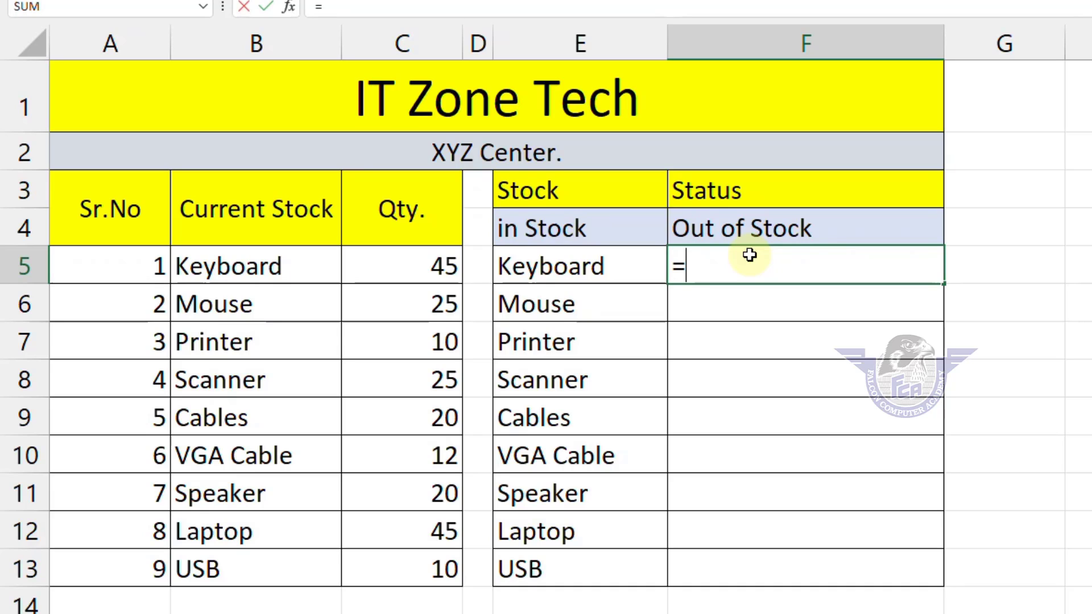
text(fil)
key(Tab)
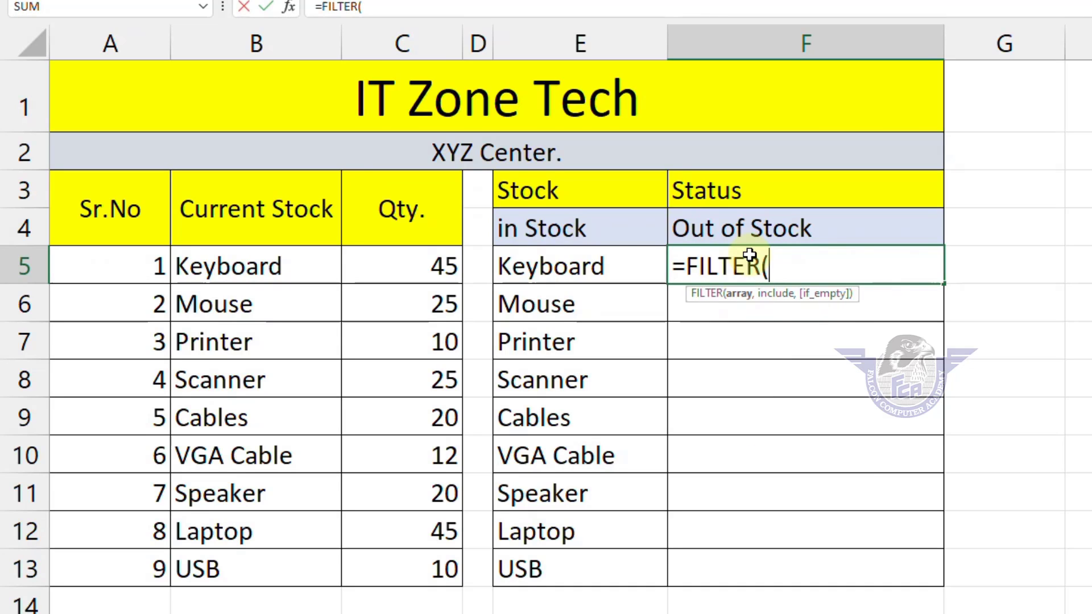
drag(227, 267, 230, 563)
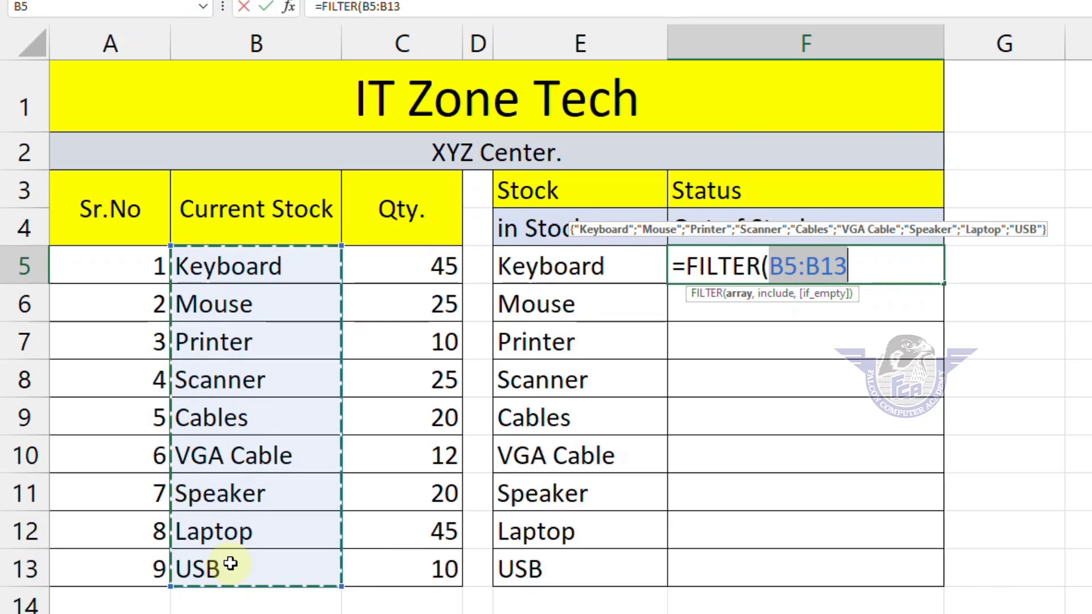
text(,)
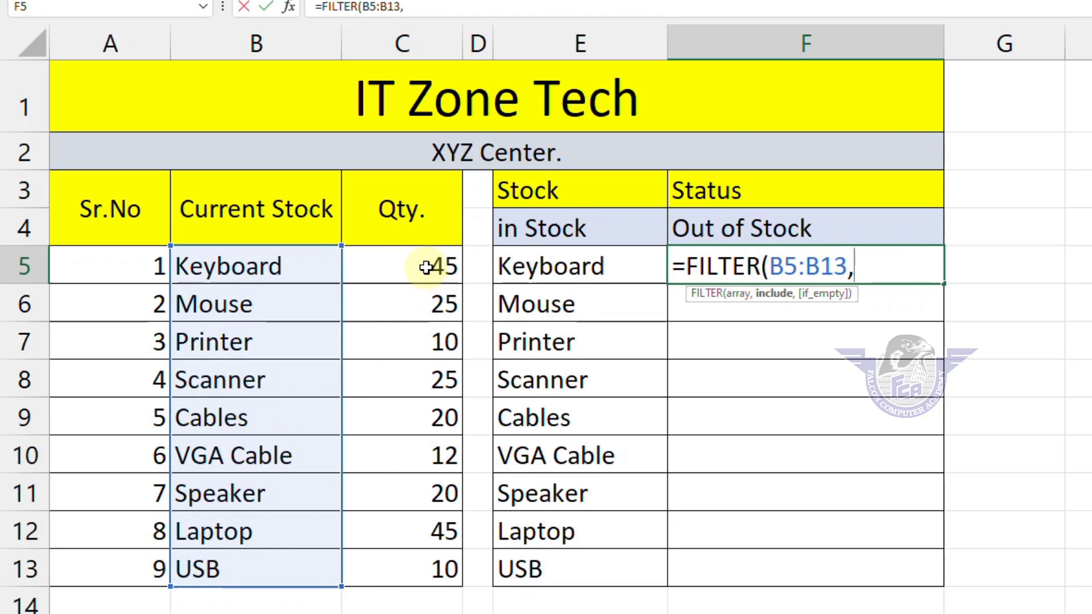
drag(426, 268, 431, 578)
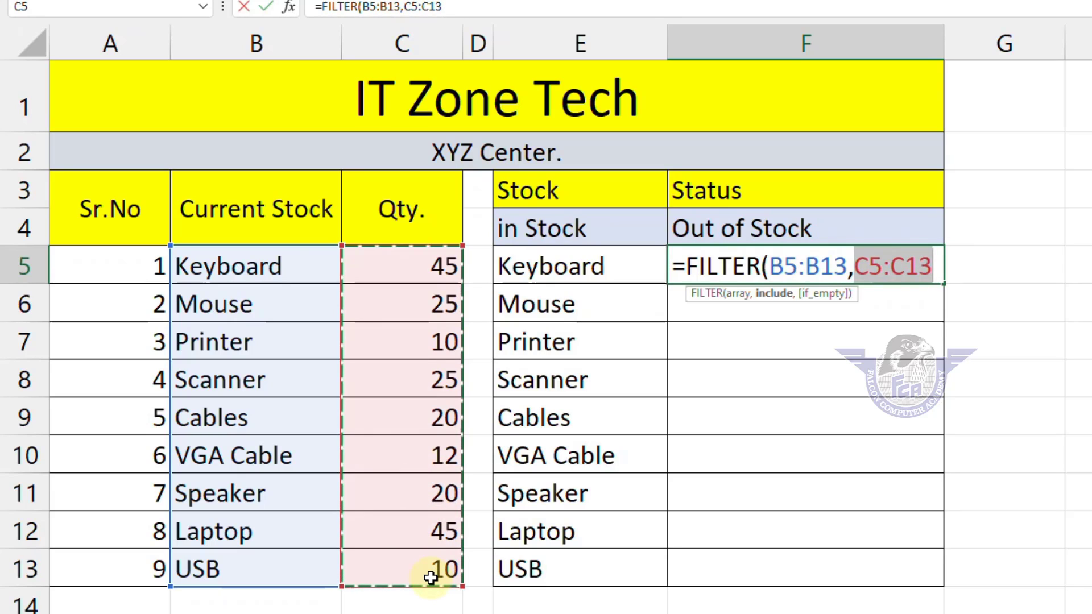
text(<=0)
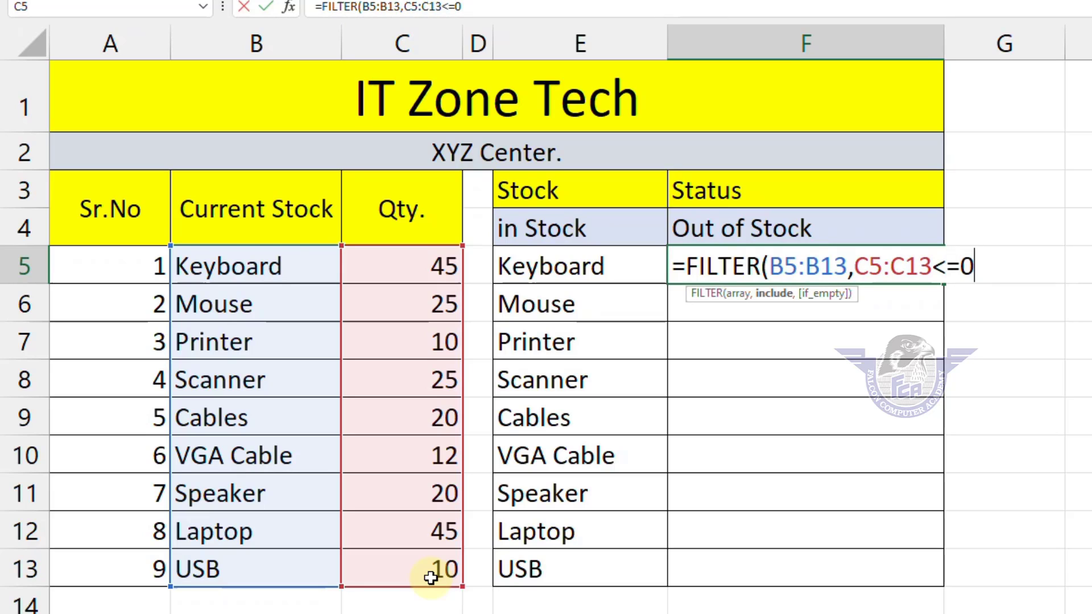
text())
key(Return)
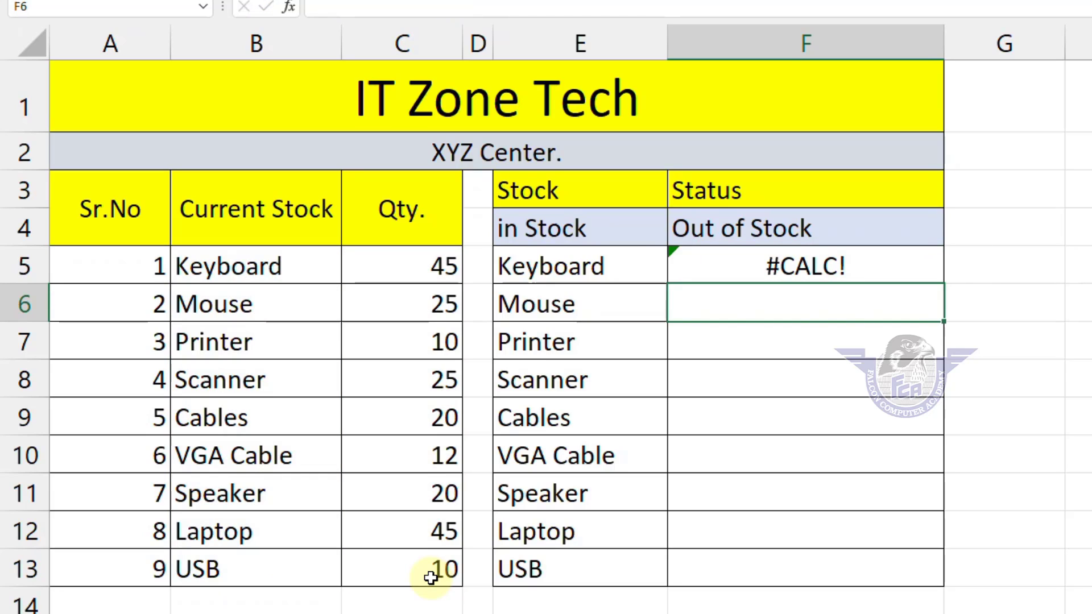
key(Up)
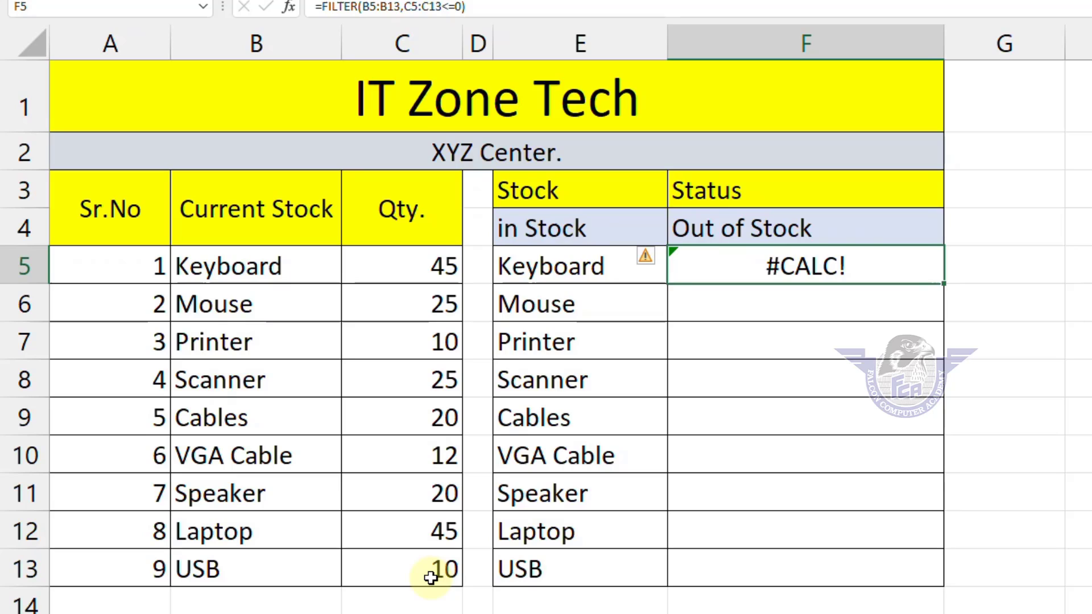
- Set the Keyboard quantity in C5 and the Scanner quantity in C8 to 0 to test both lists
click(393, 256)
text(0)
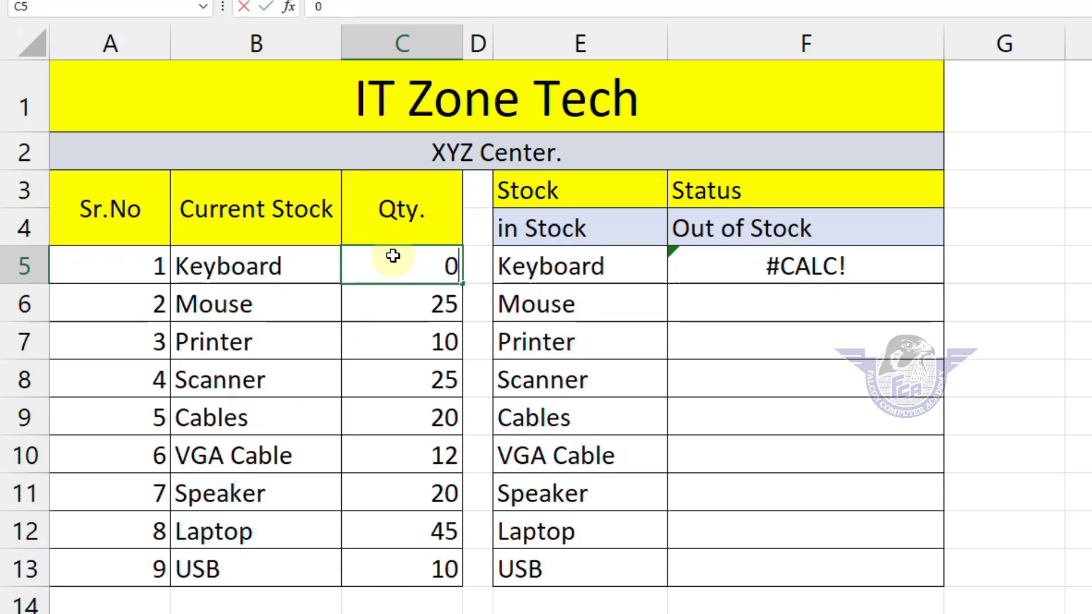
key(Return)
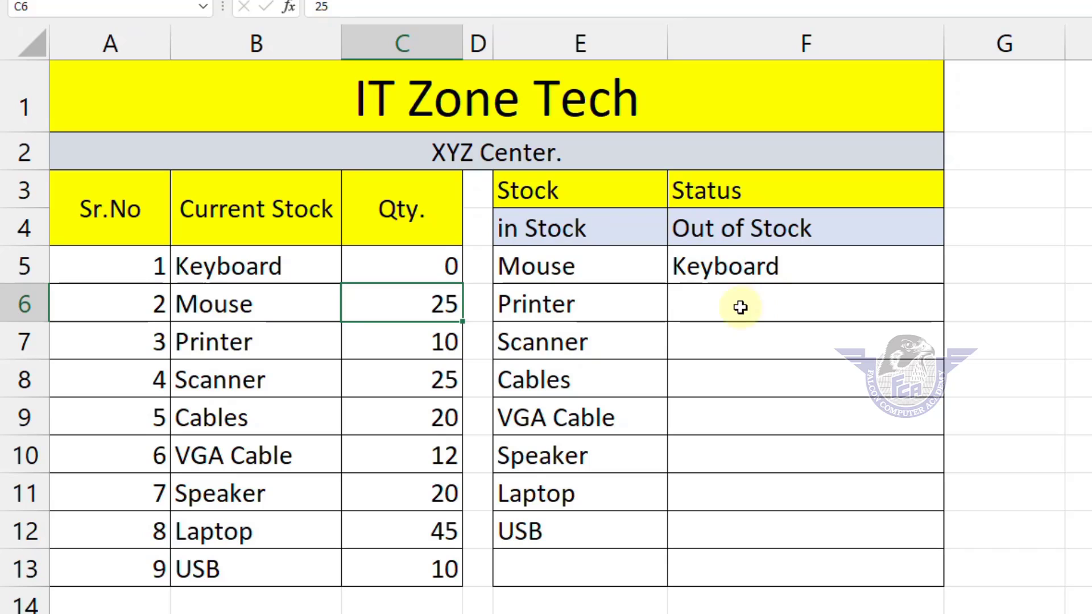
click(441, 379)
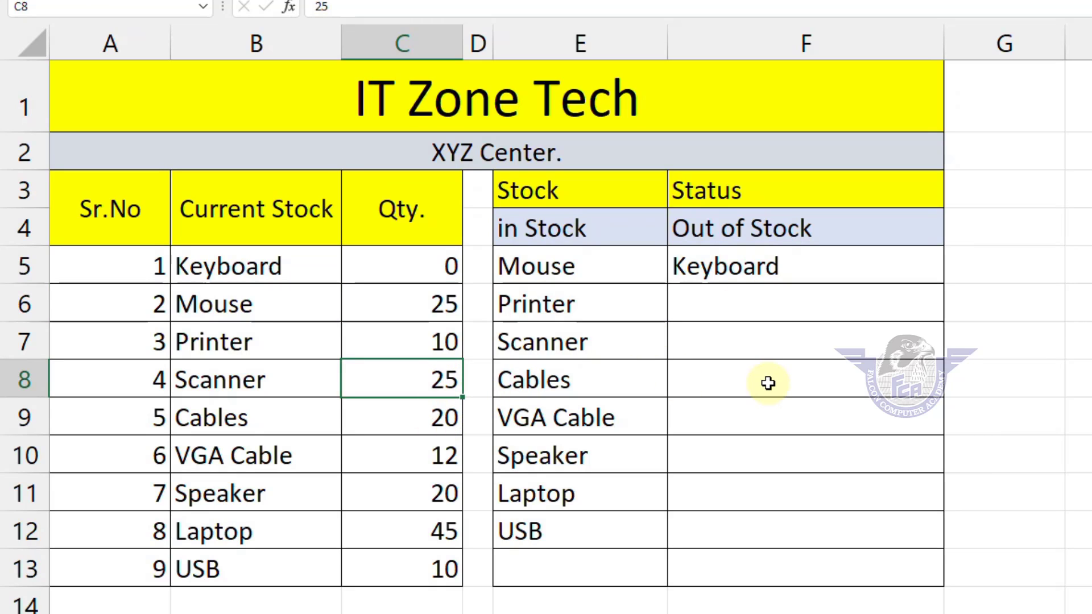
text(0)
key(Return)
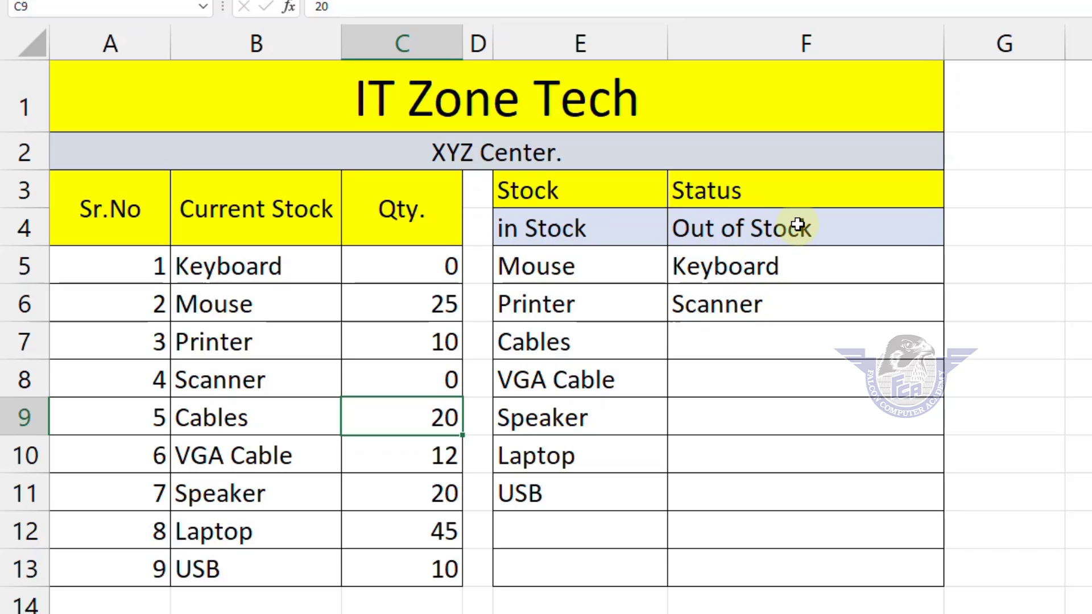
- Set the Scanner quantity in C8 to 45 and the Keyboard quantity in C5 to 10
click(449, 380)
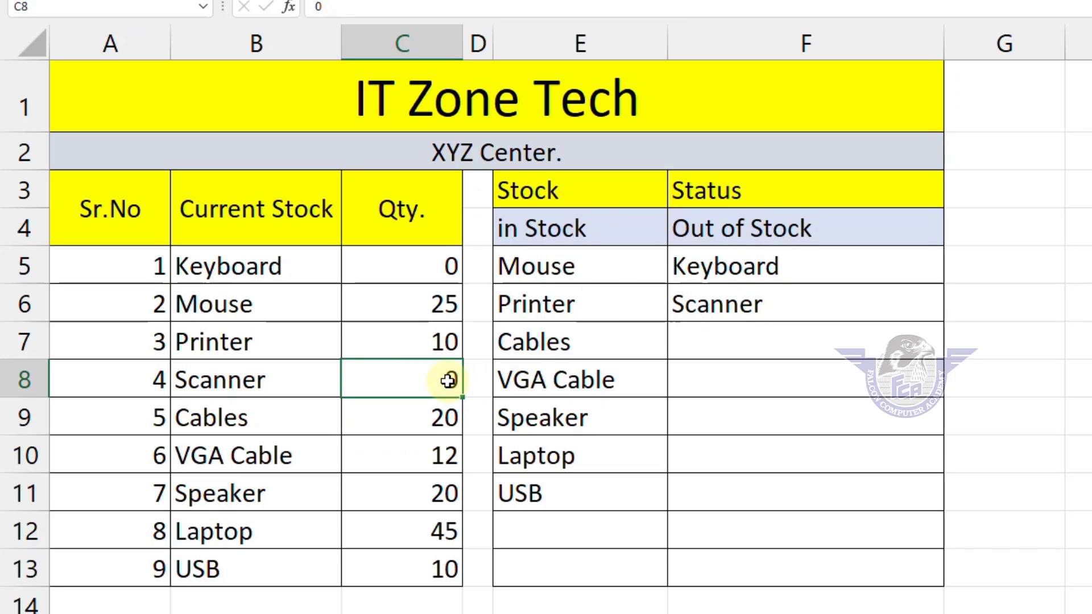
text(45)
click(436, 268)
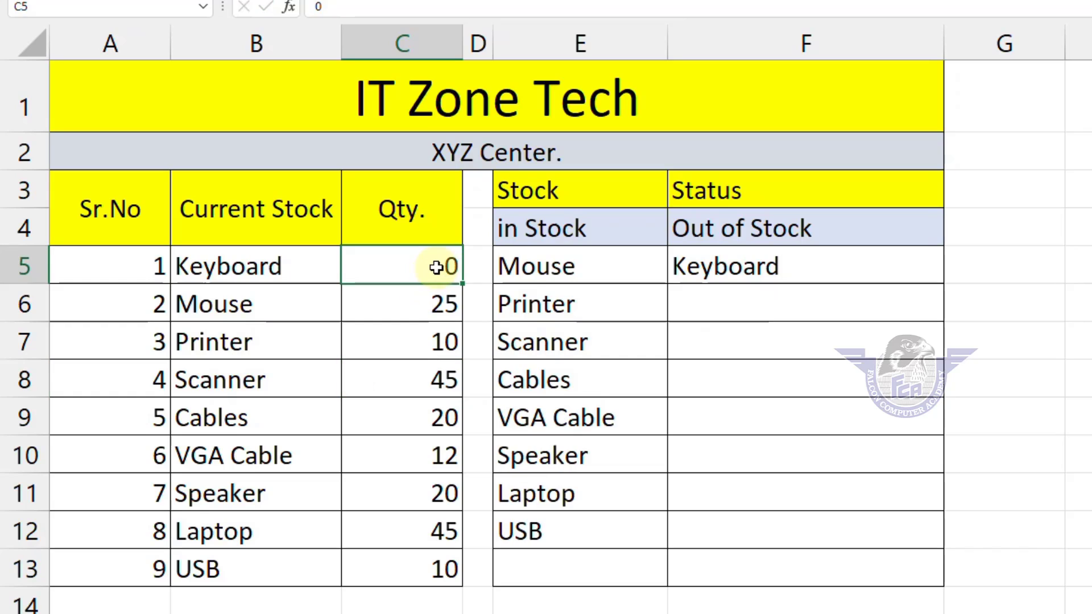
text(10)
key(Return)
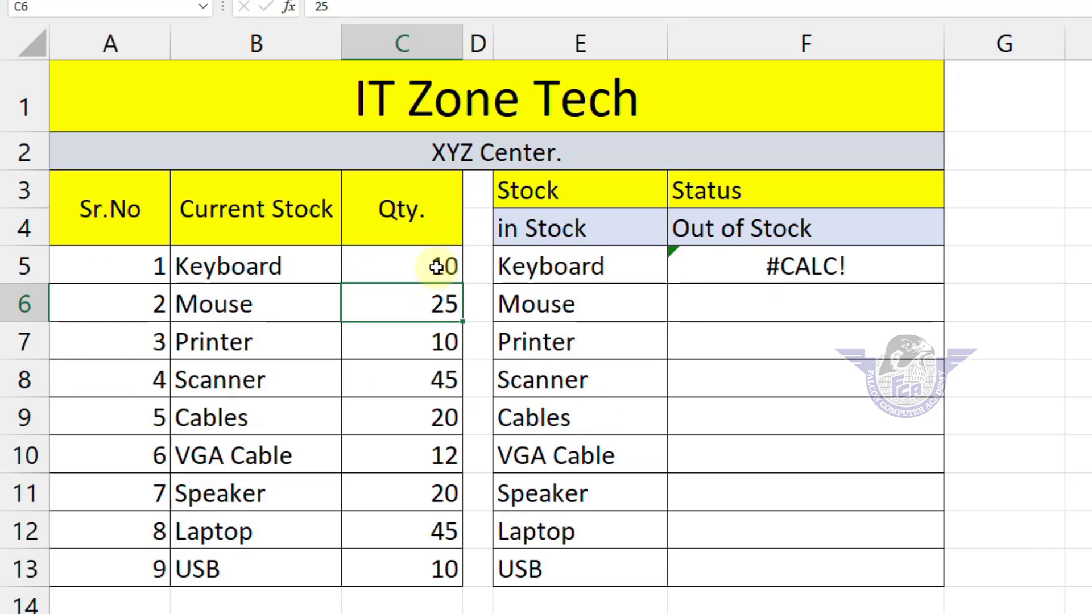
- Wrap the FILTER formula in F5 in IFERROR with the fallback text "All Item are available"
double_click(788, 270)
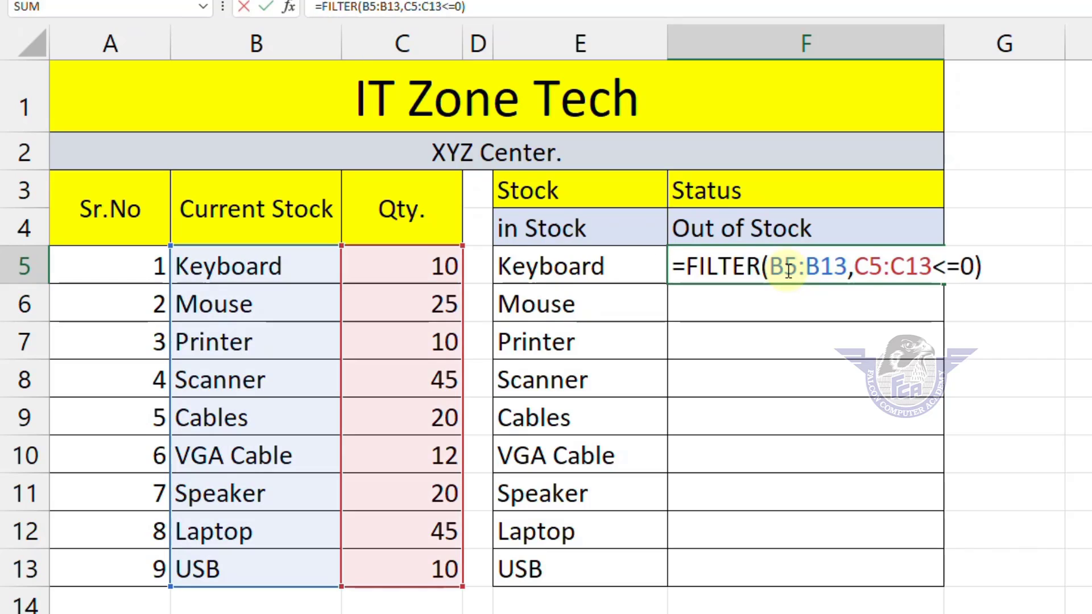
click(686, 271)
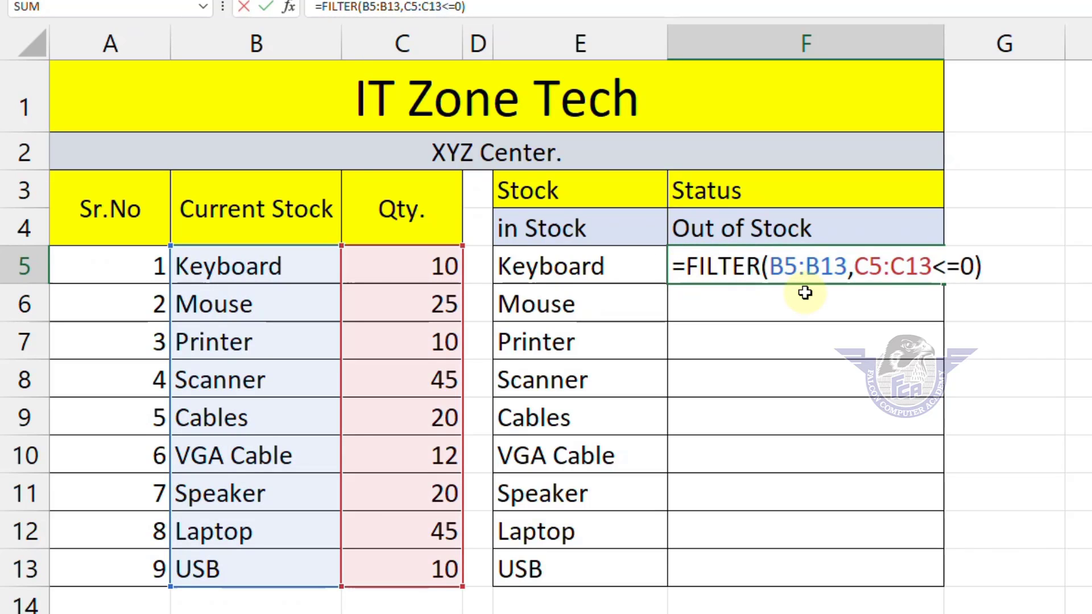
text(ife)
key(Tab)
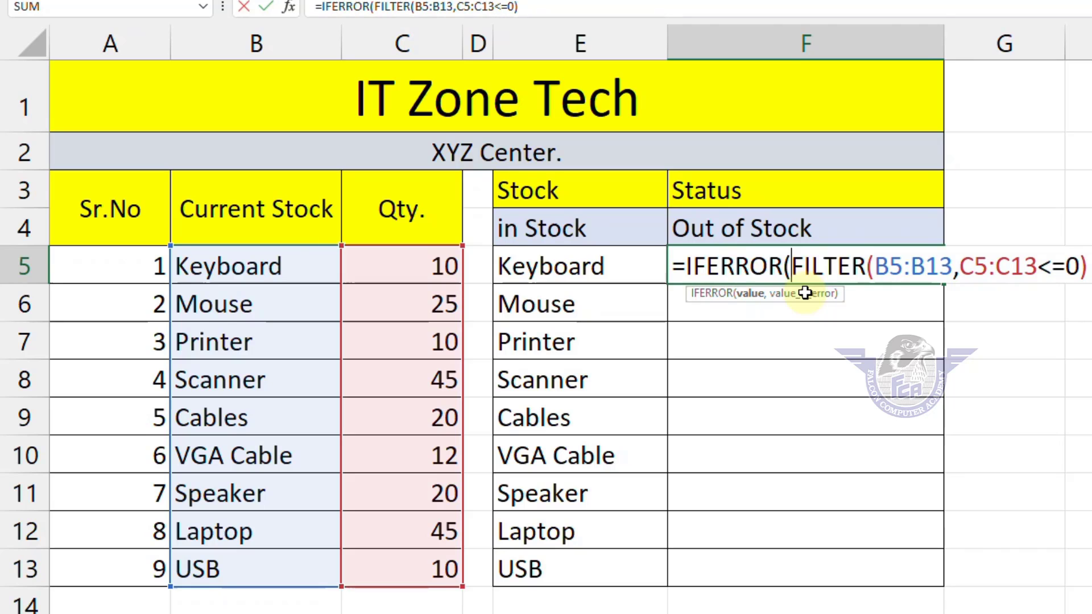
click(1081, 266)
text(,)
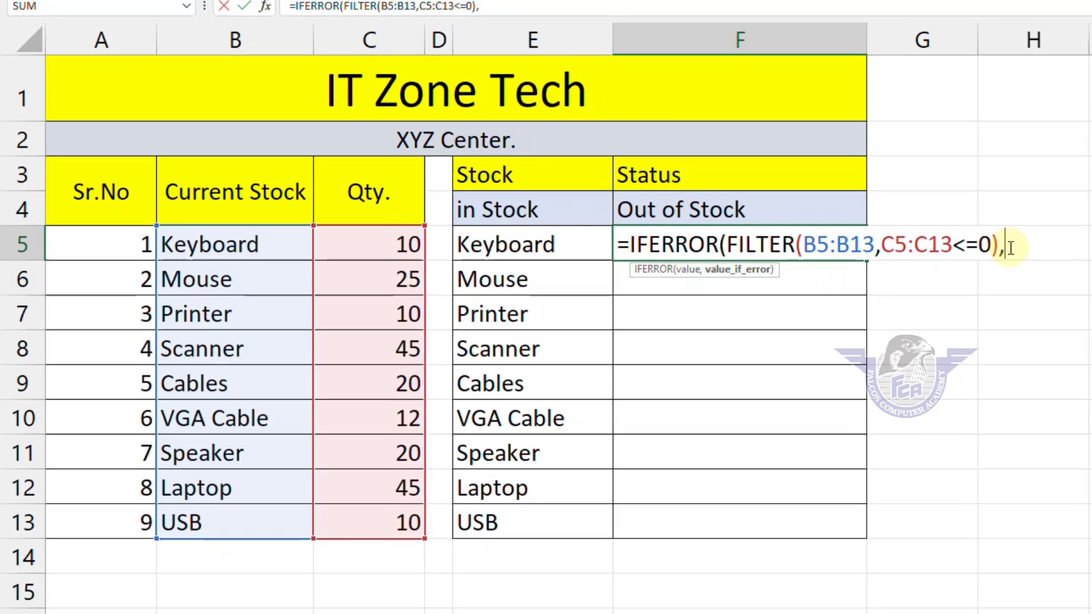
text(")
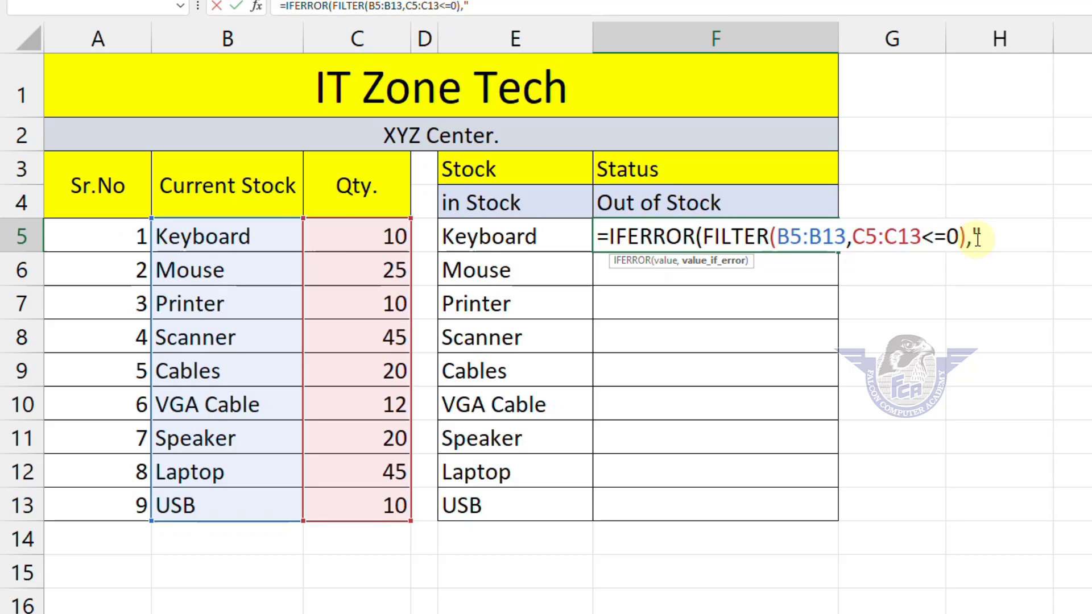
text(All Item )
text(are ava)
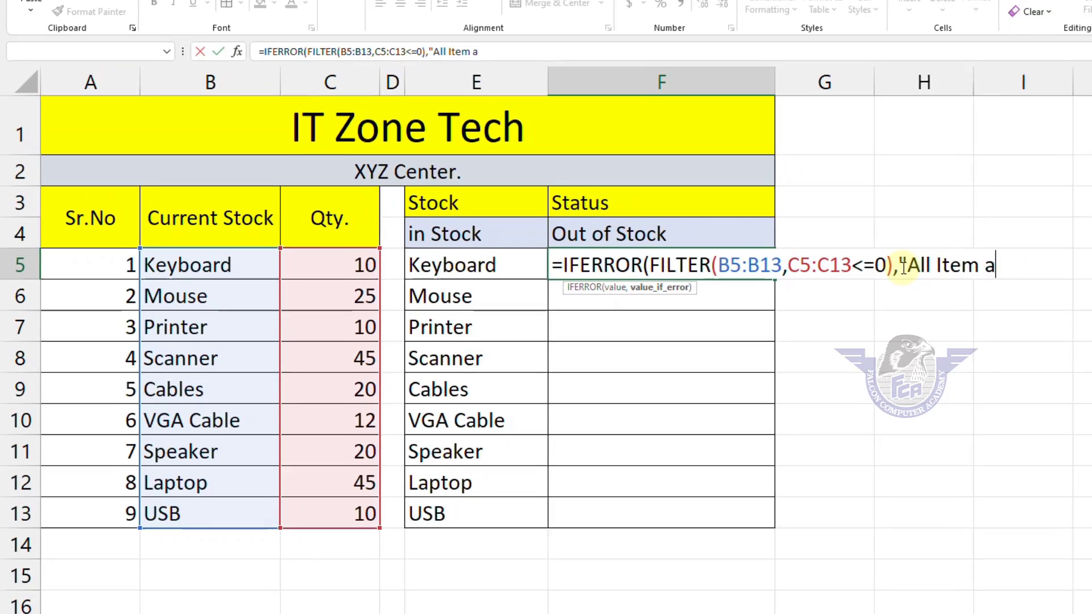
text(i)
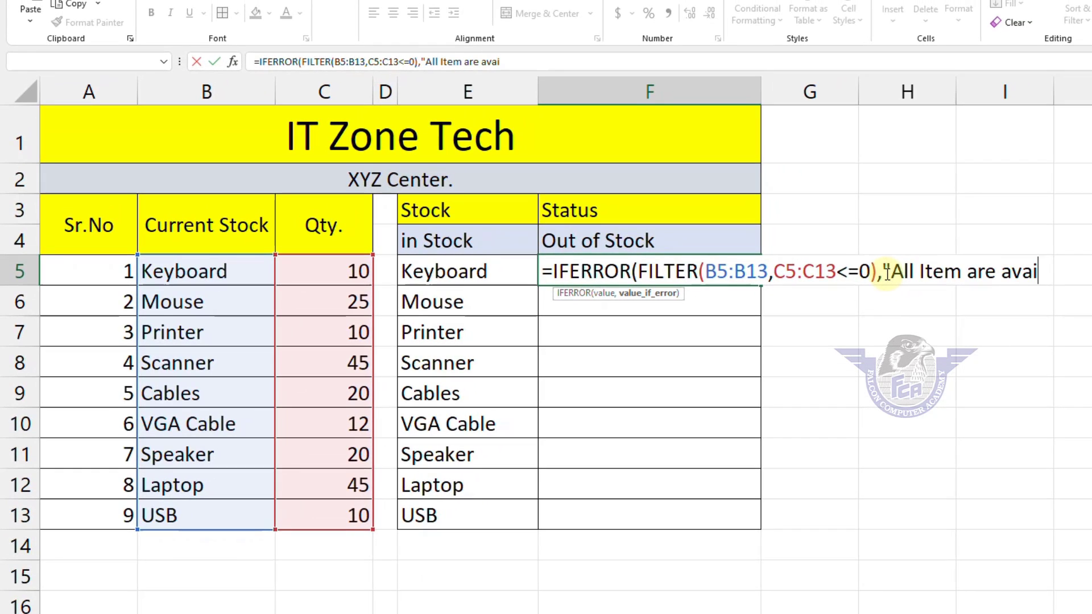
text(lable")
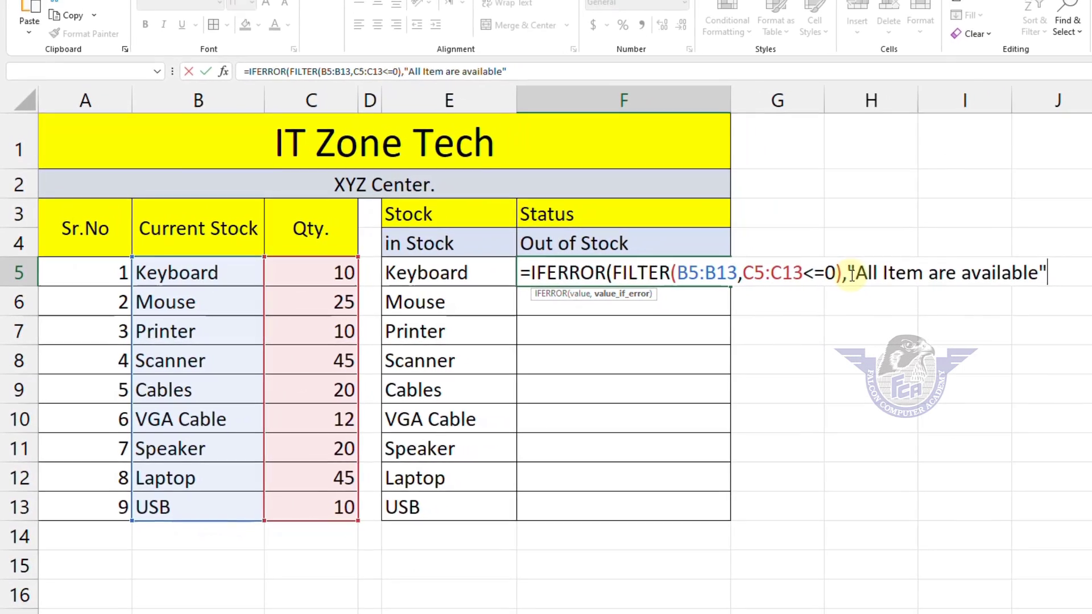
text())
key(Return)
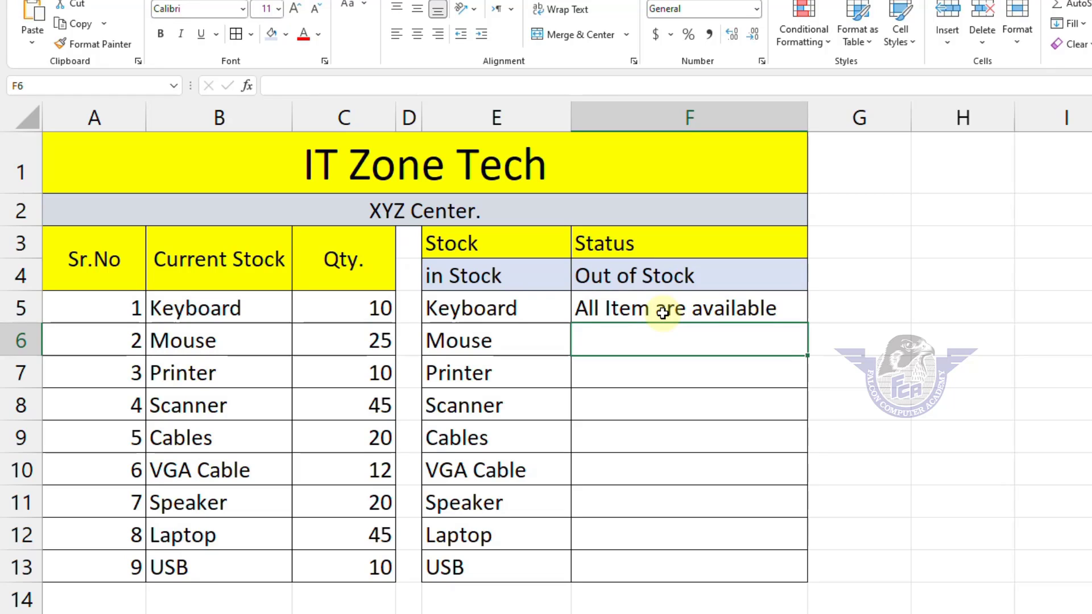
- Set the Keyboard quantity in C5, the Printer quantity in C7 and the Speaker quantity in C11 to 0
click(336, 305)
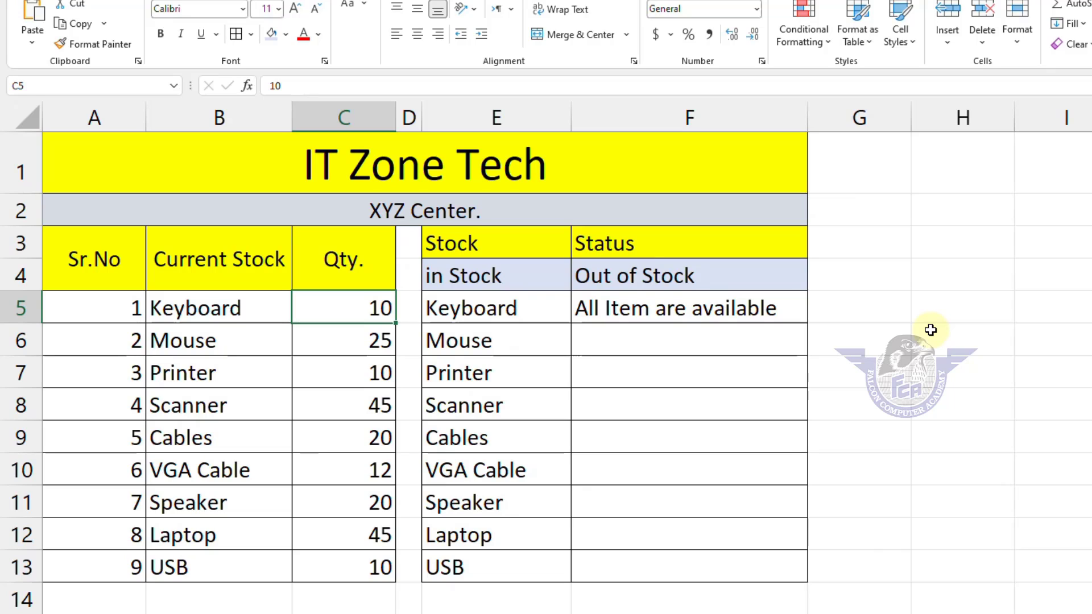
text(0)
key(Return)
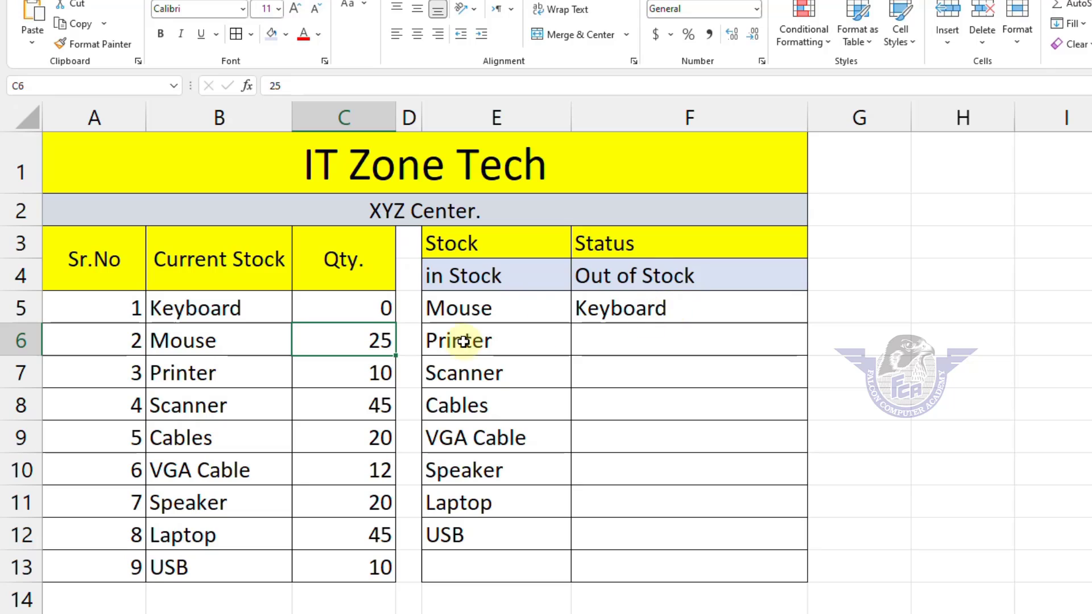
click(353, 381)
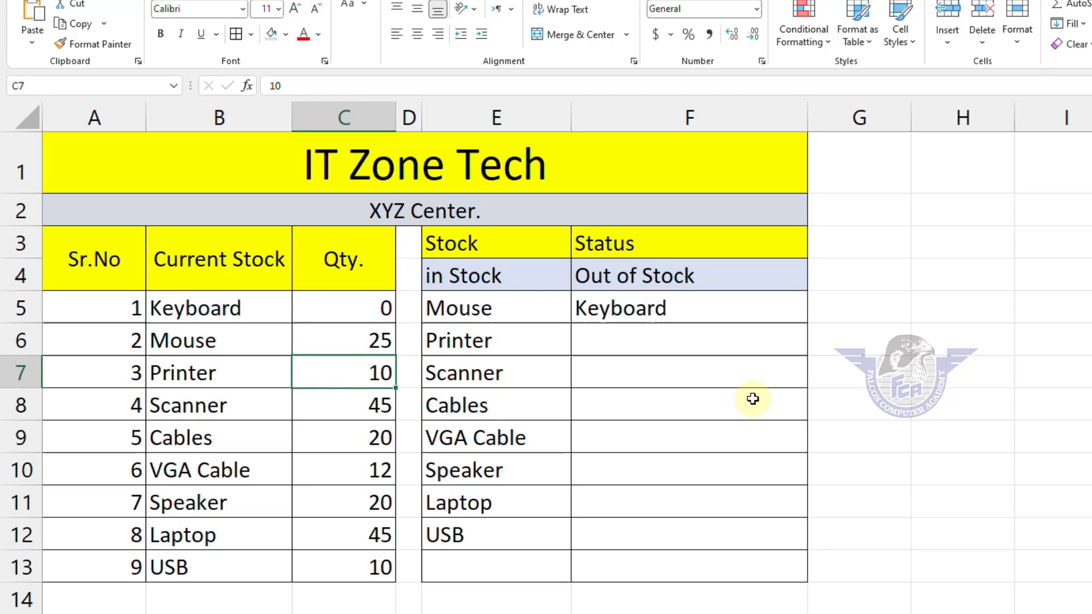
text(0)
key(Return)
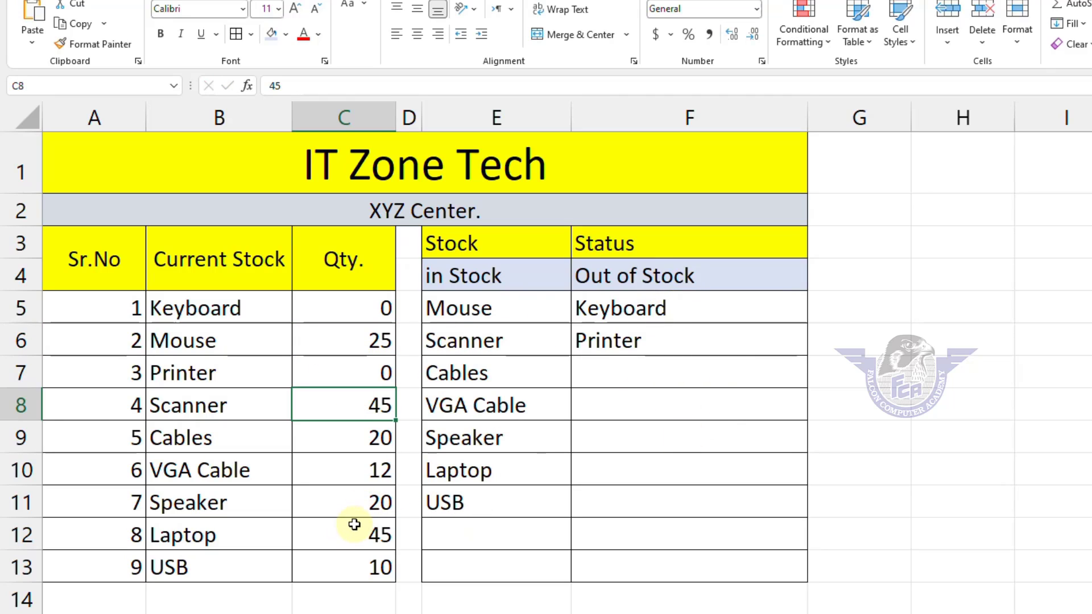
click(365, 507)
text(0)
key(Return)
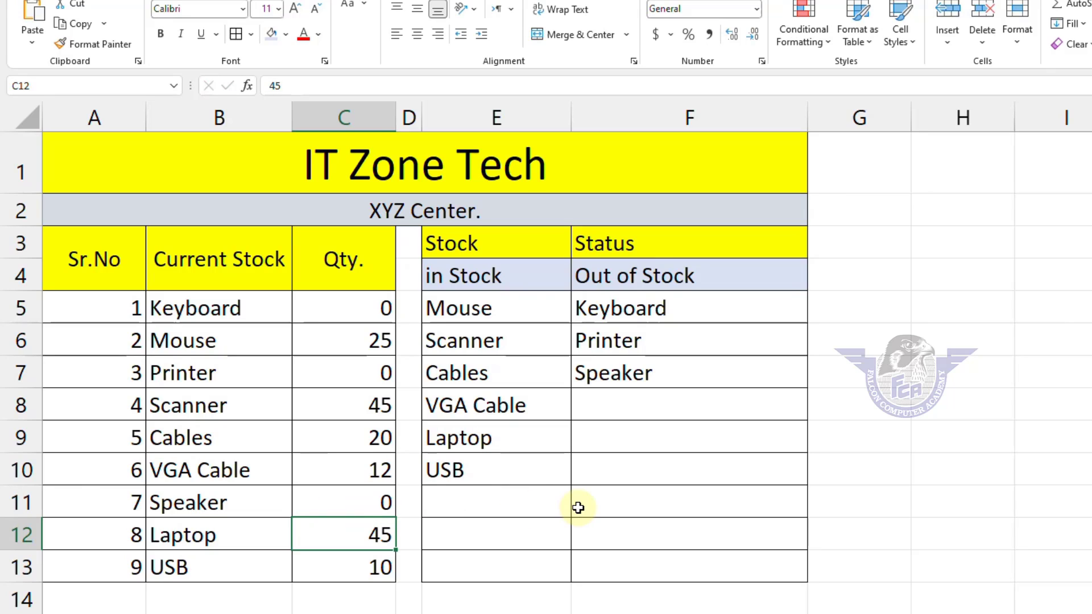